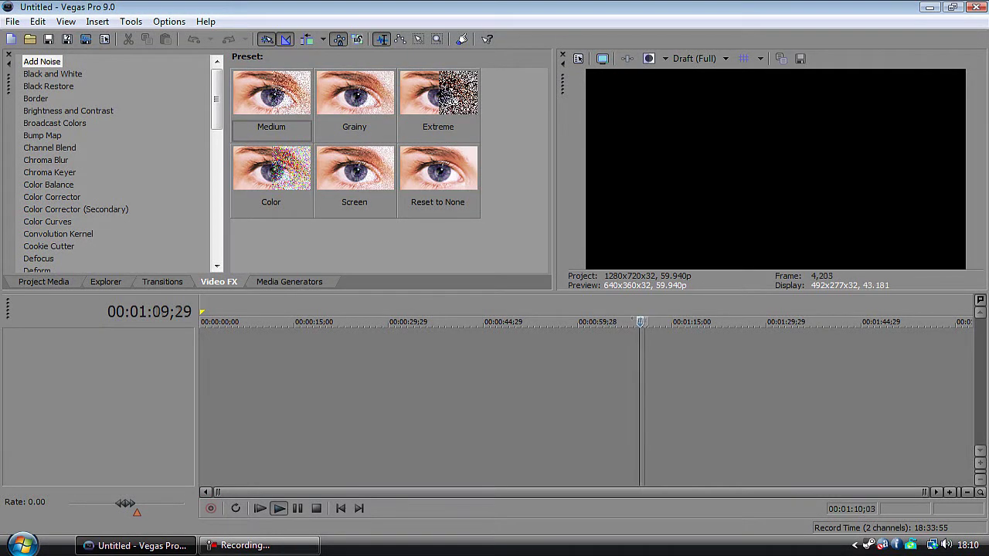
key("space")
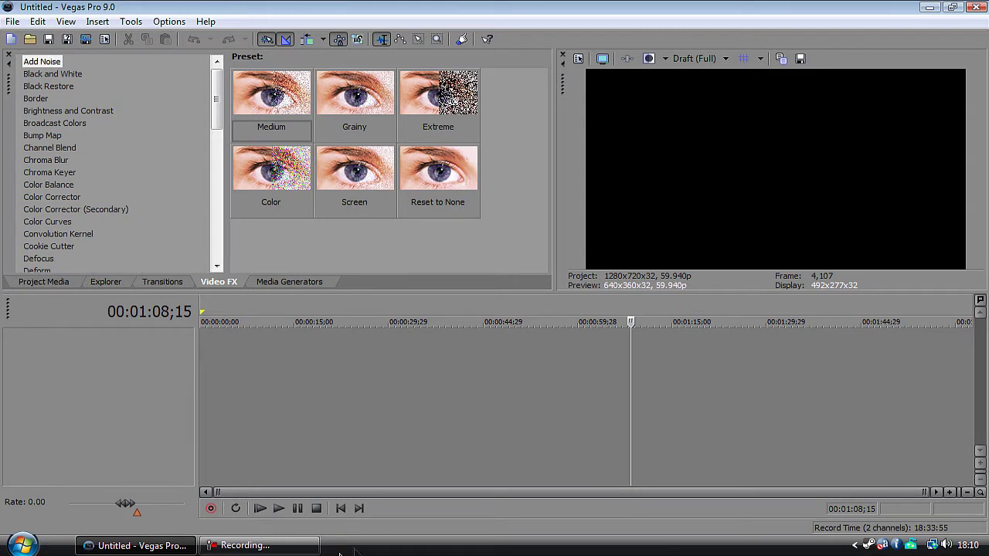
Play the timeline, return to its start, and enlarge the docked panel area above it
left_click(341, 509)
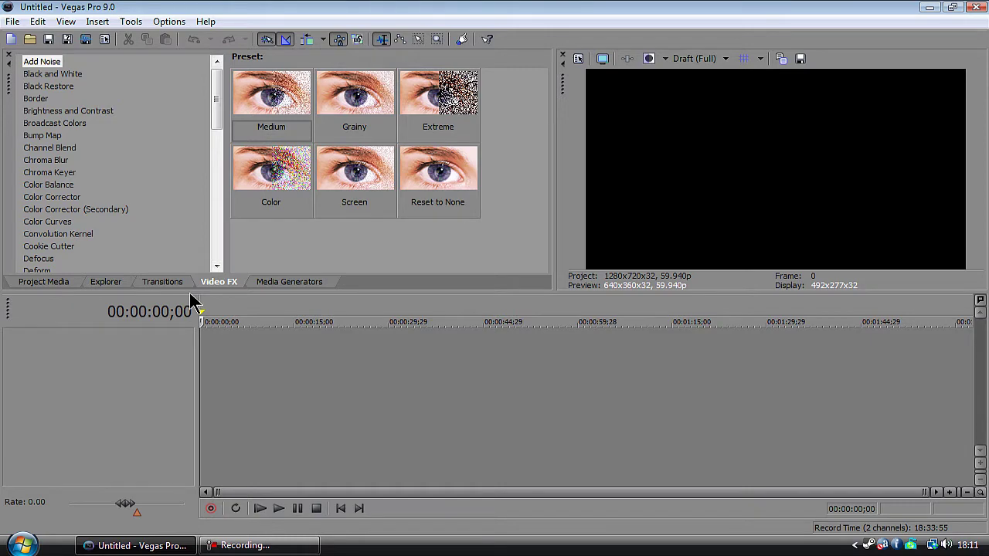
left_click_drag(193, 300, 251, 307)
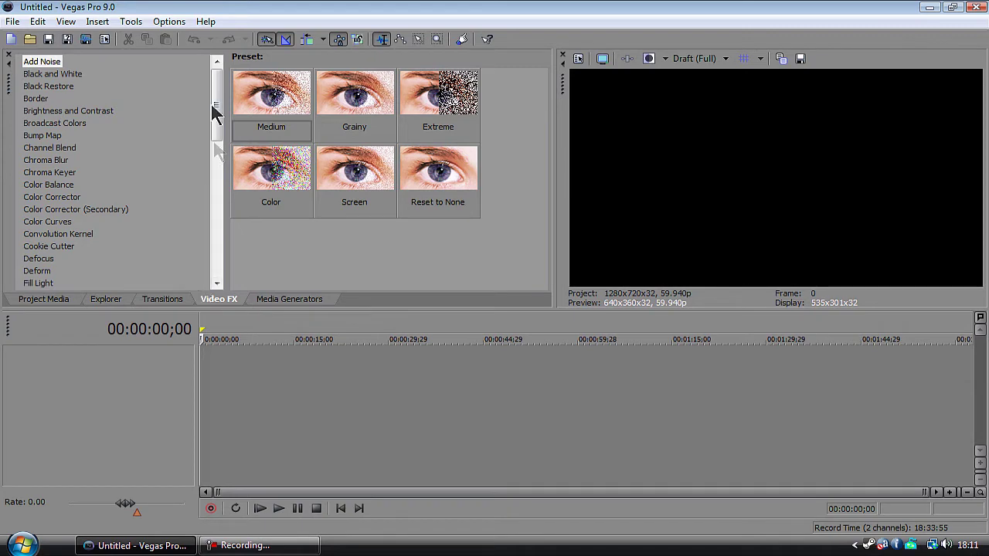
In the Explorer, expand Backup Folder > Fraps > Videos and list New Montage's video files
left_click(93, 300)
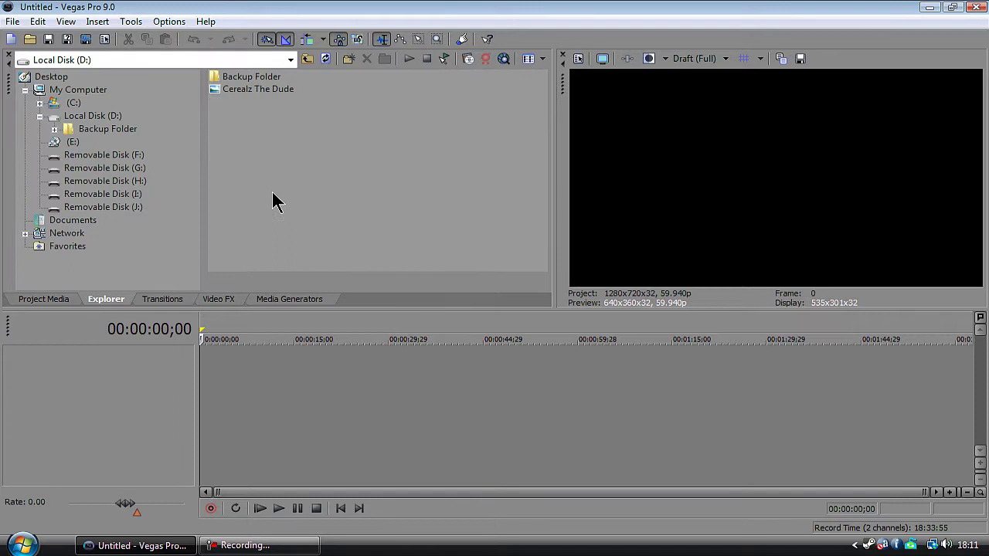
left_click(54, 129)
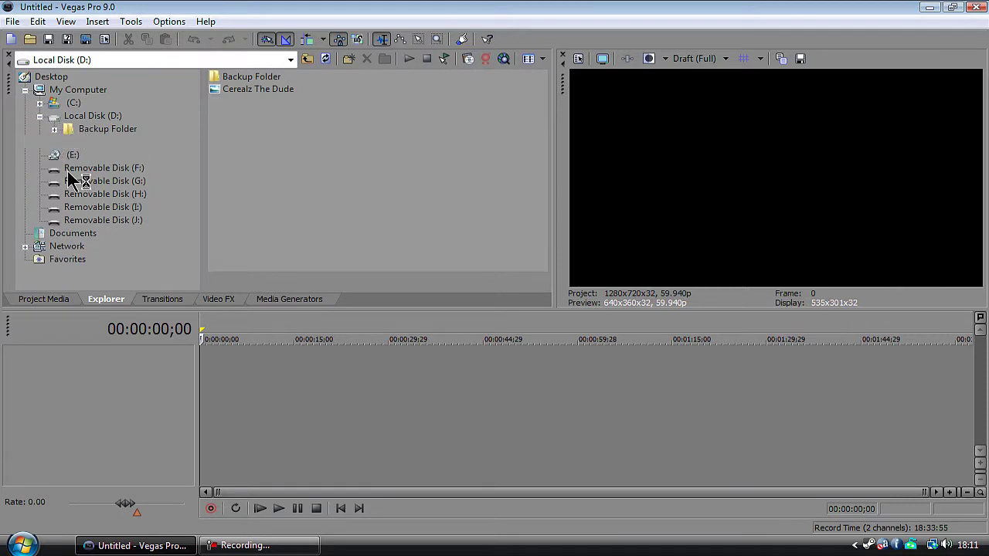
scroll(101, 167, "down", 6)
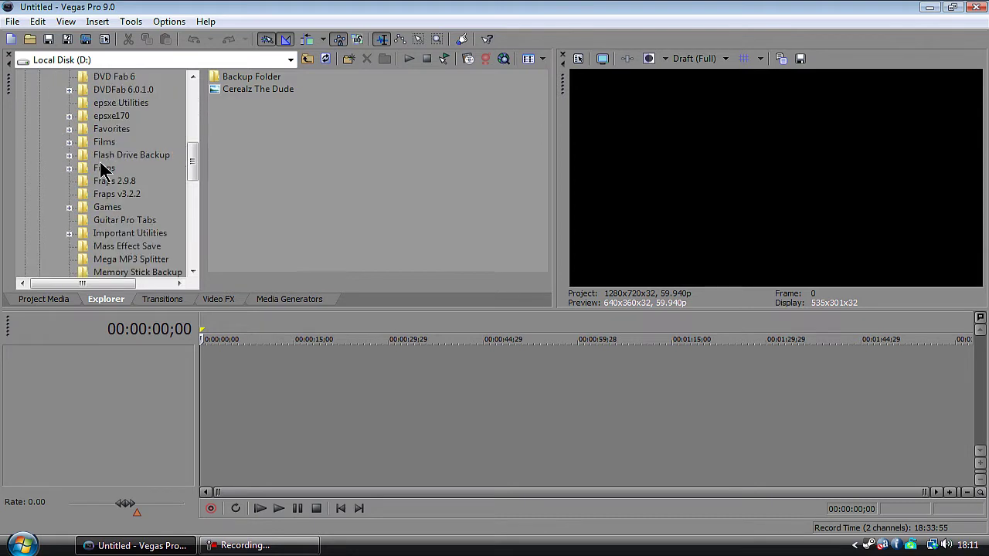
scroll(101, 168, "up", 2)
scroll(101, 168, "down", 3)
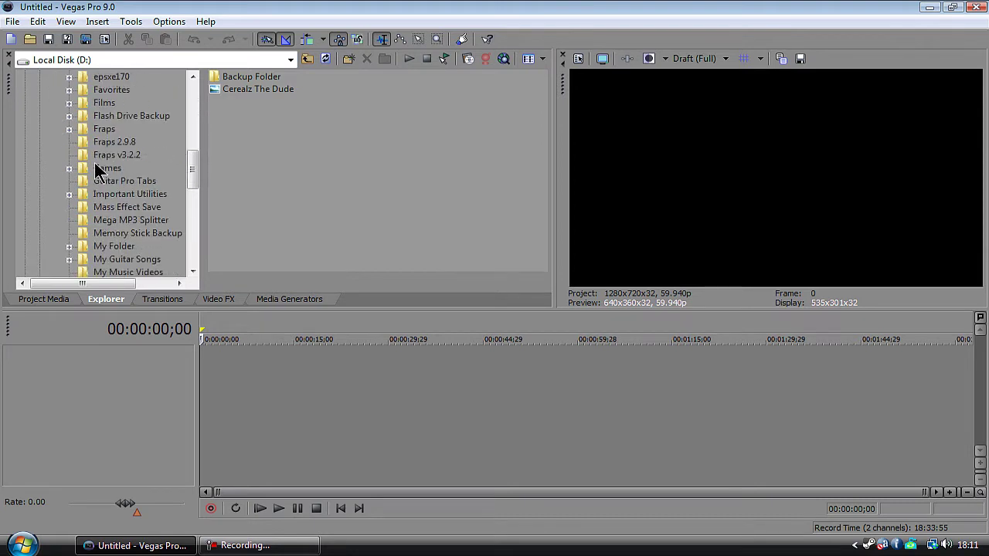
left_click(68, 130)
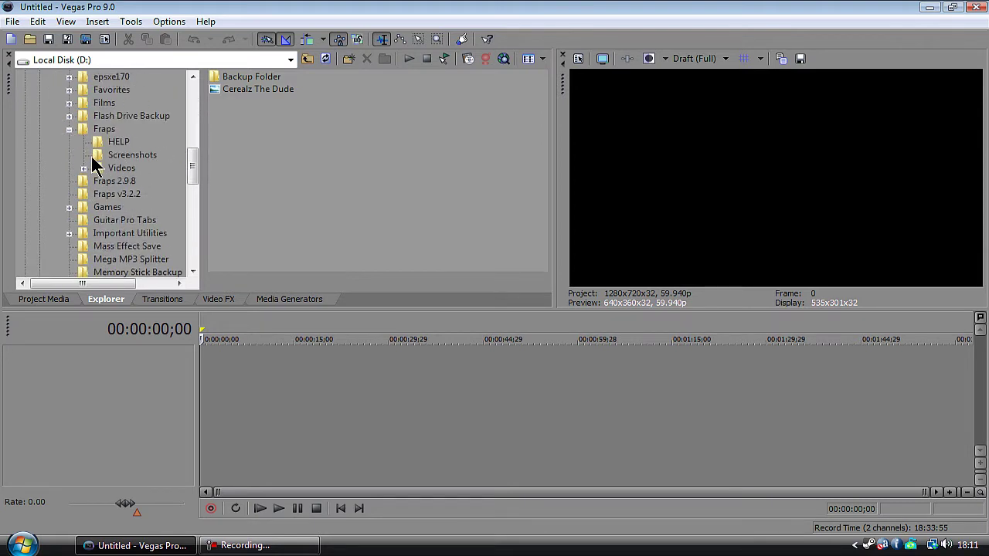
left_click(84, 169)
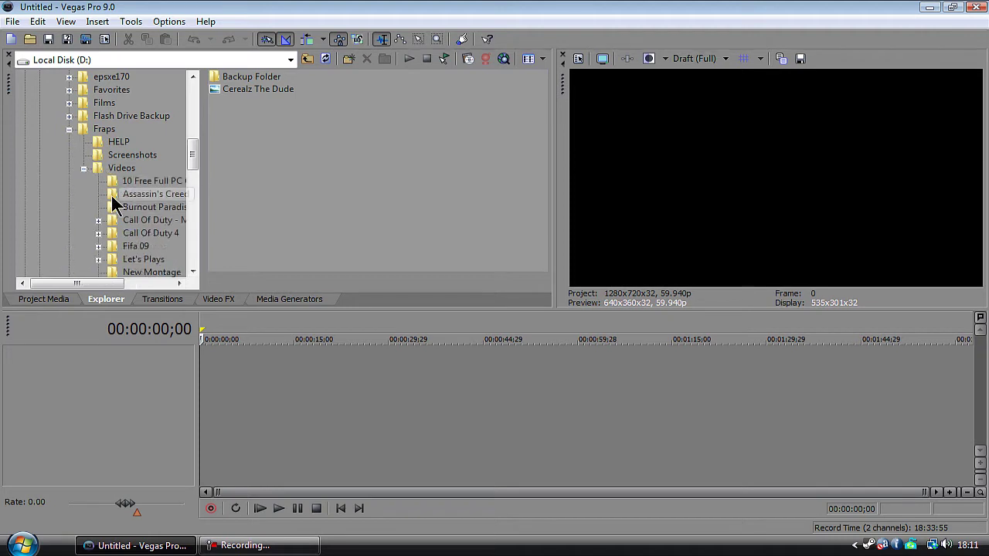
left_click_drag(111, 283, 145, 283)
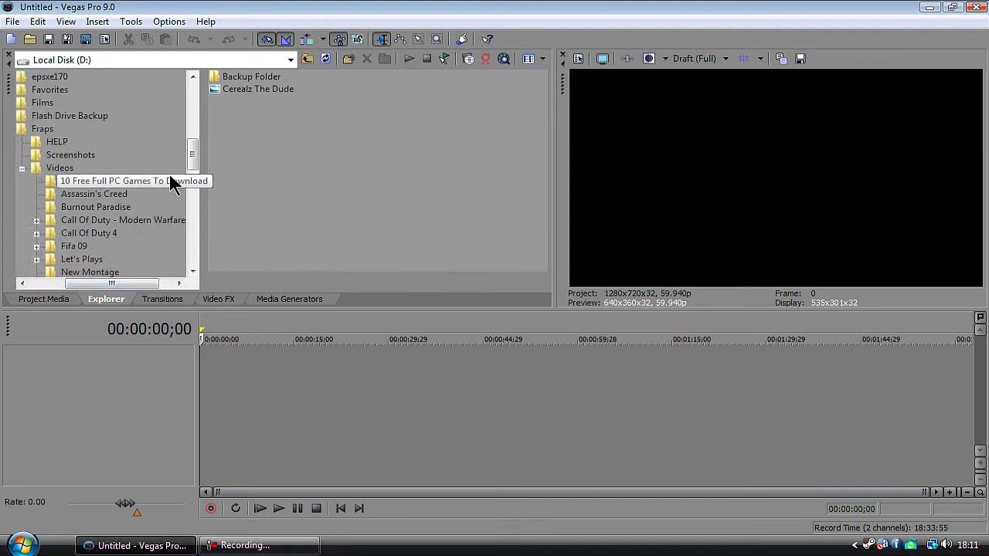
left_click_drag(193, 151, 120, 177)
left_click(57, 170)
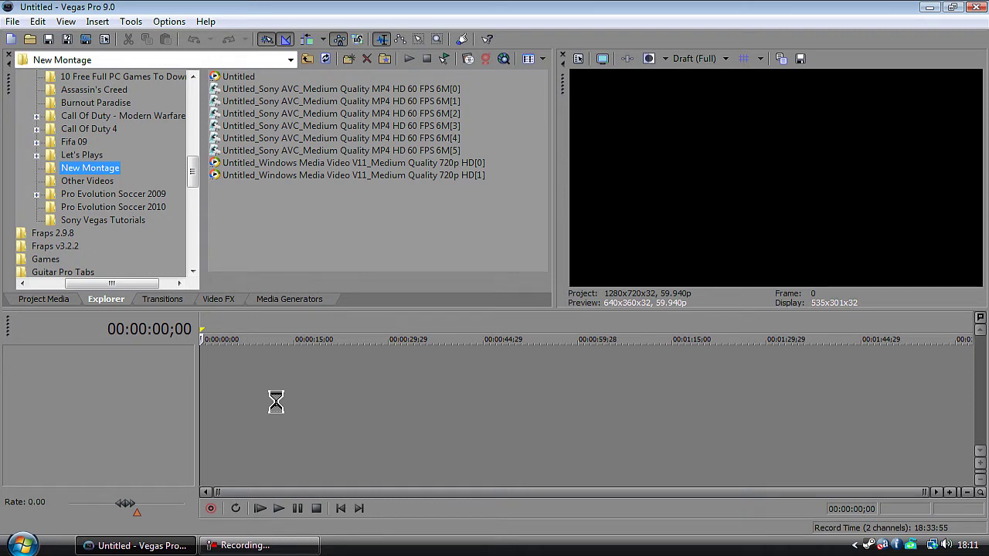
Undo the mistaken MP4 HD 6M[5] drop and place the 720p HD[1] WMV clip at the timeline start
left_click_drag(276, 402, 277, 403)
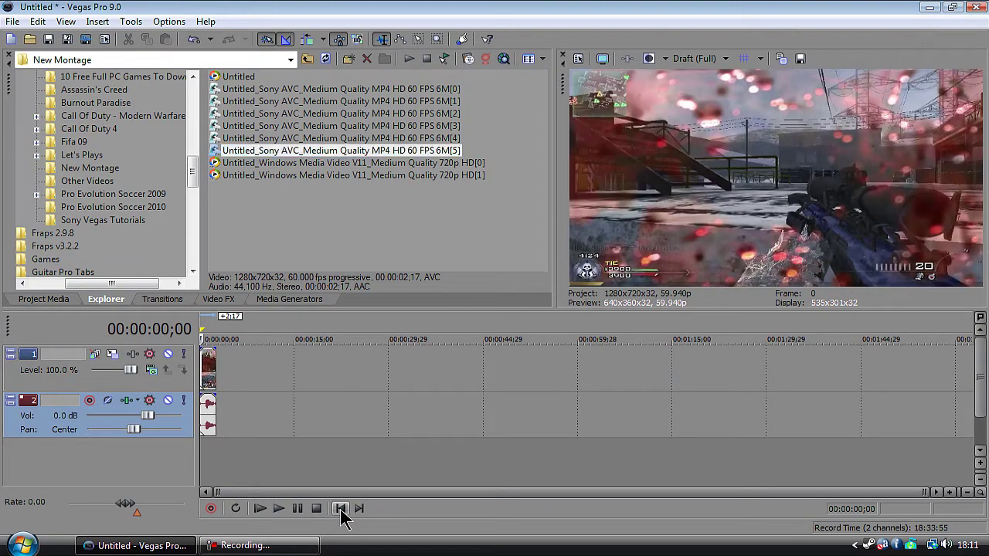
key("ctrl+z")
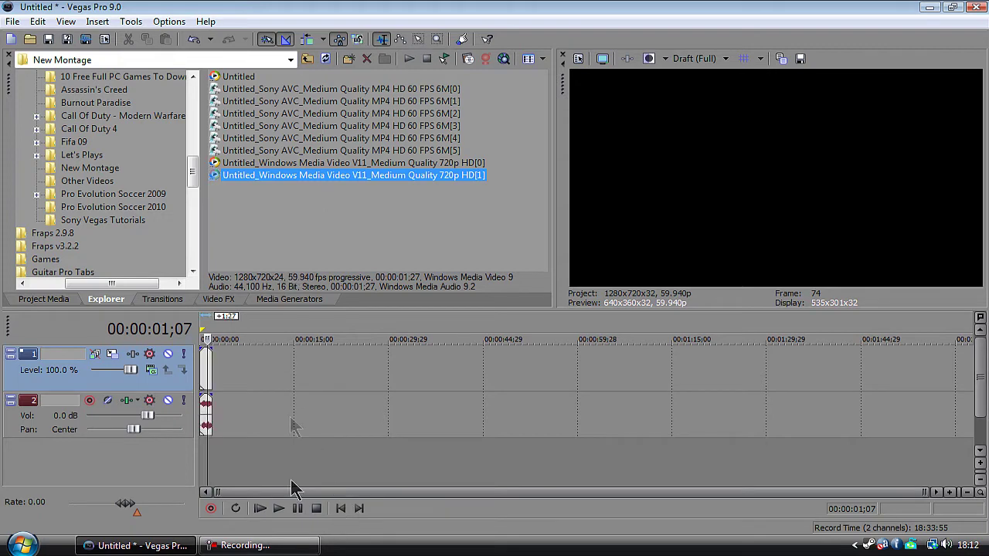
left_click(340, 509)
scroll(303, 428, "up", 1)
scroll(300, 428, "up", 2)
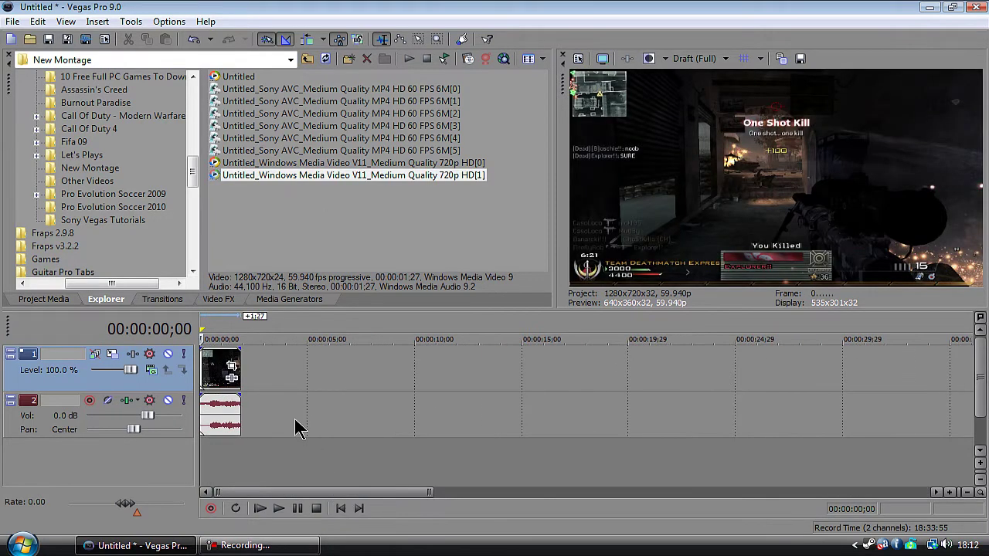
Play the clip twice from its start, rewinding after each run
left_click(345, 513)
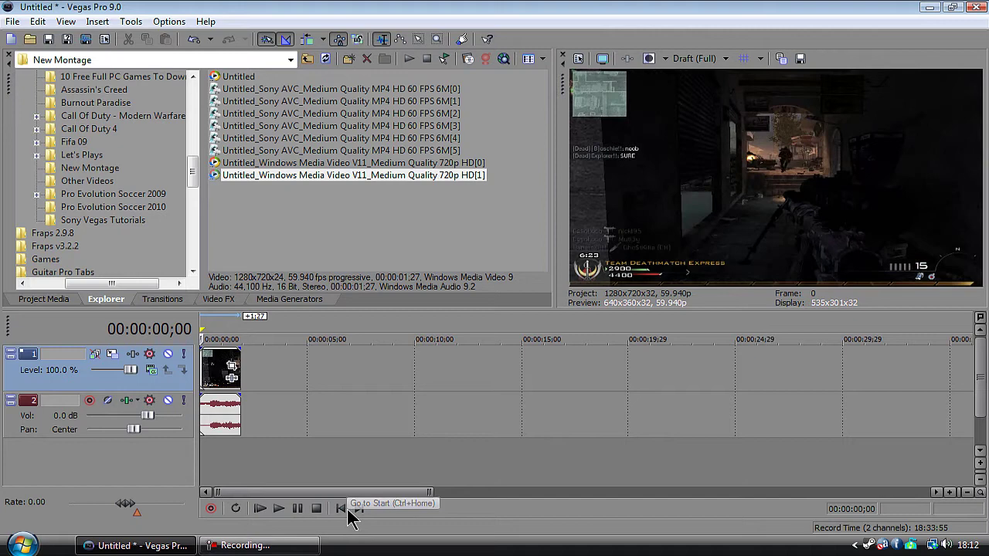
key("space")
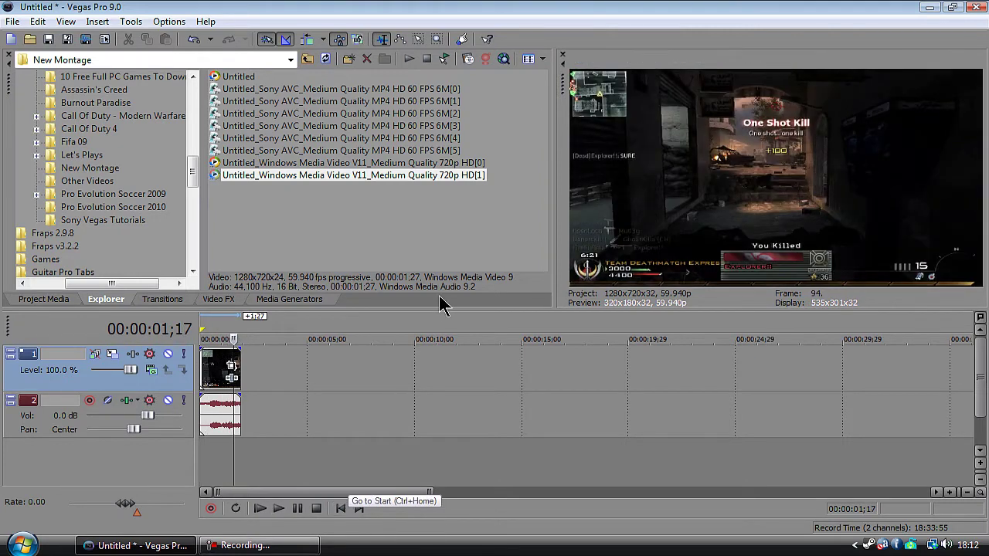
left_click(342, 513)
key("space")
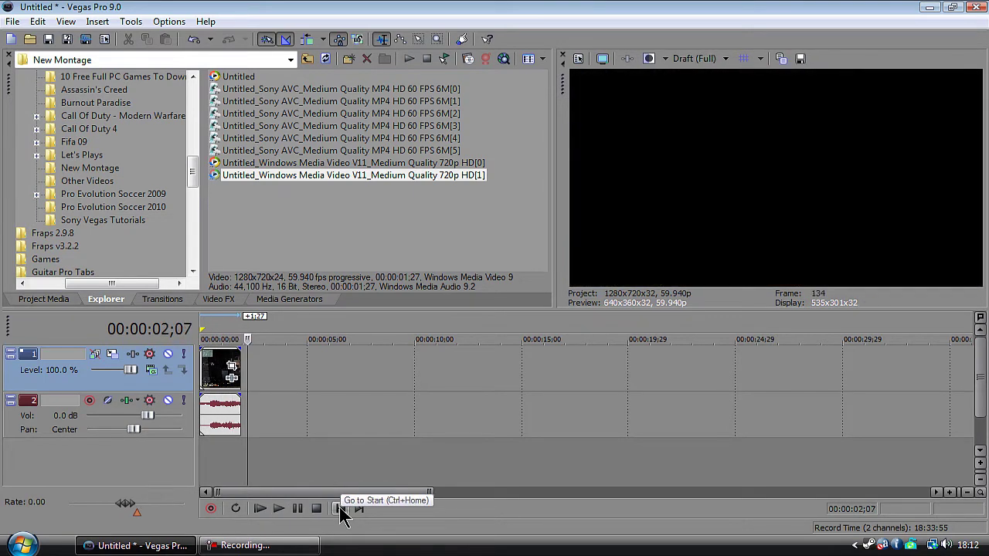
left_click(342, 510)
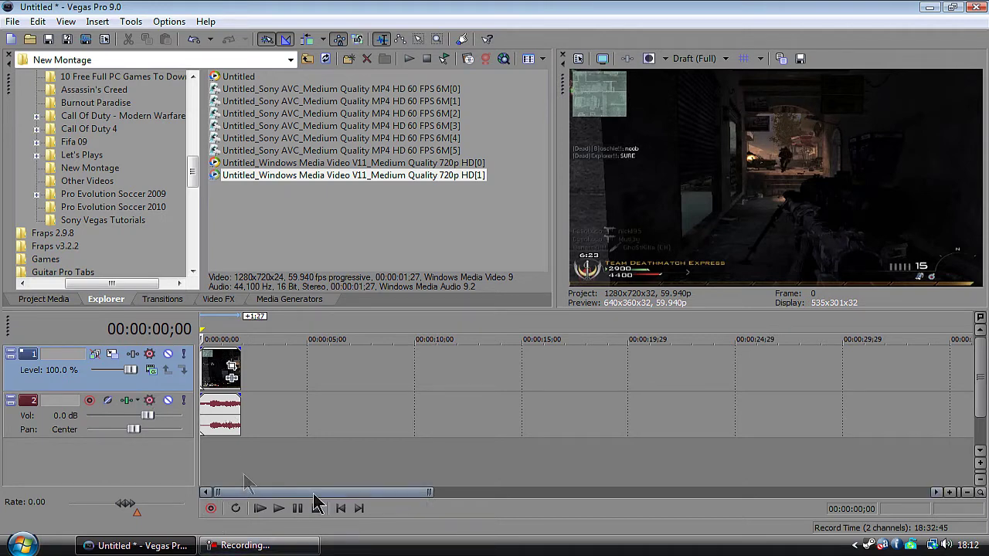
Scrub the clip to about 0;19, 1;00, 1;10 and 0;23, then show the Video FX list
scroll(247, 484, "up", 5)
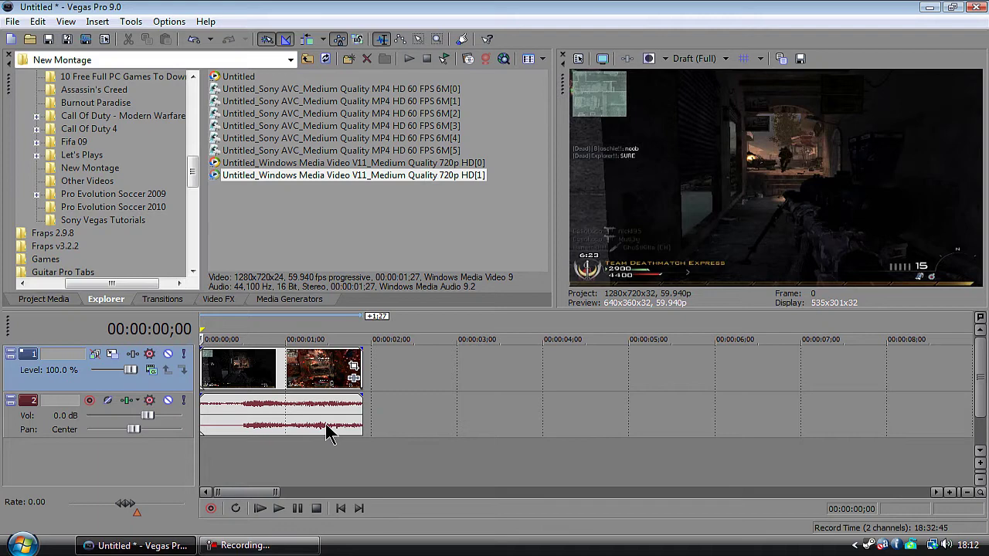
left_click(253, 478)
left_click(294, 464)
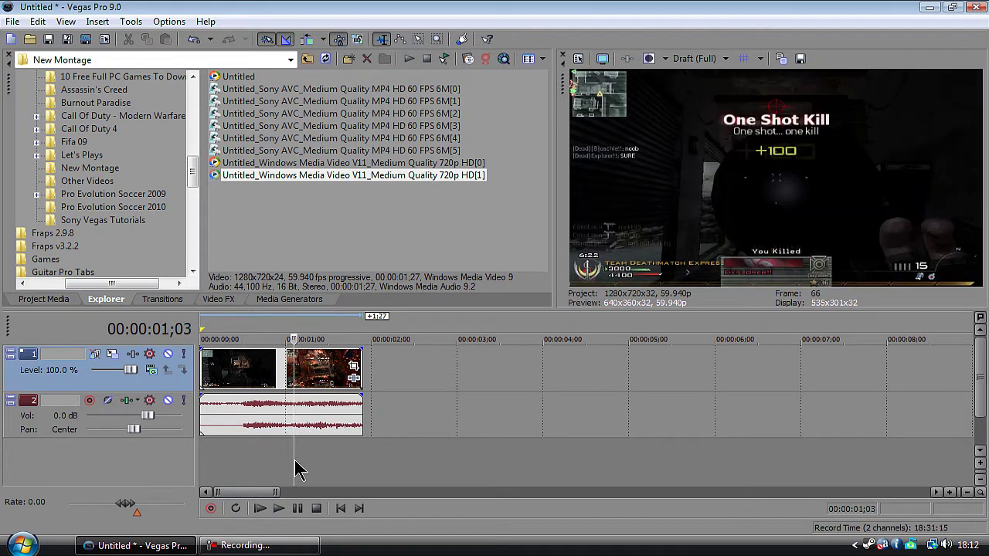
left_click(314, 464)
left_click(267, 464)
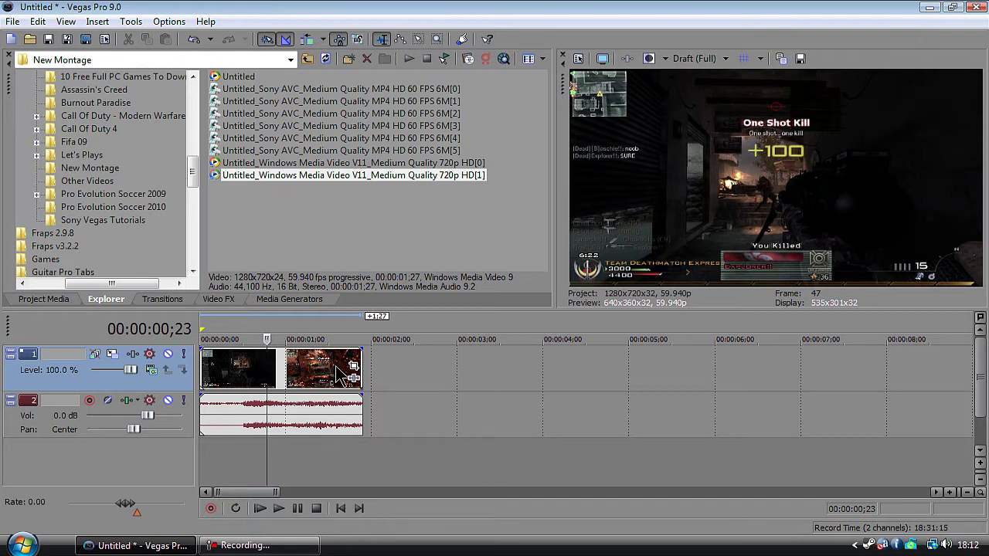
left_click(220, 301)
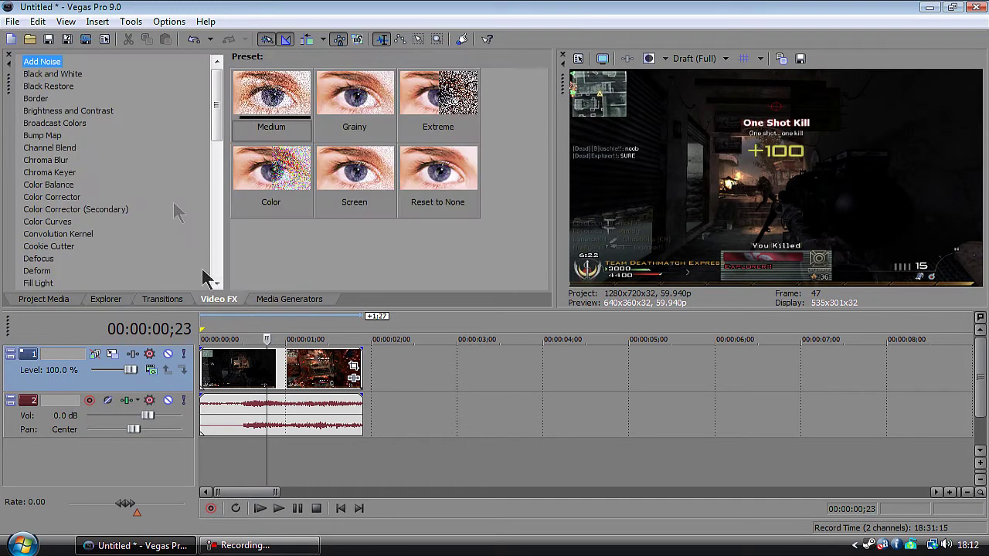
Apply Color Corrector's Studio RGB to Computer RGB preset to the clip
left_click(55, 197)
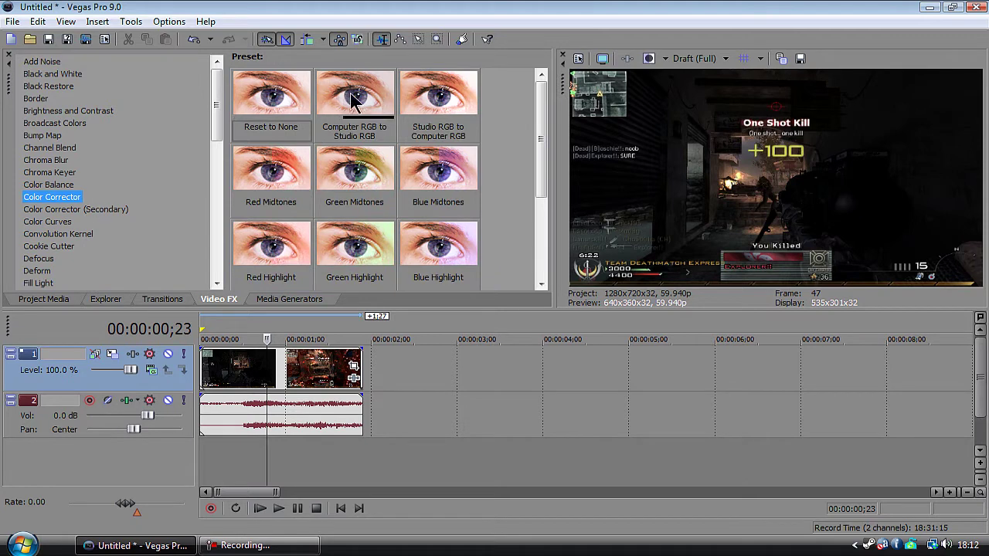
left_click_drag(432, 104, 253, 367)
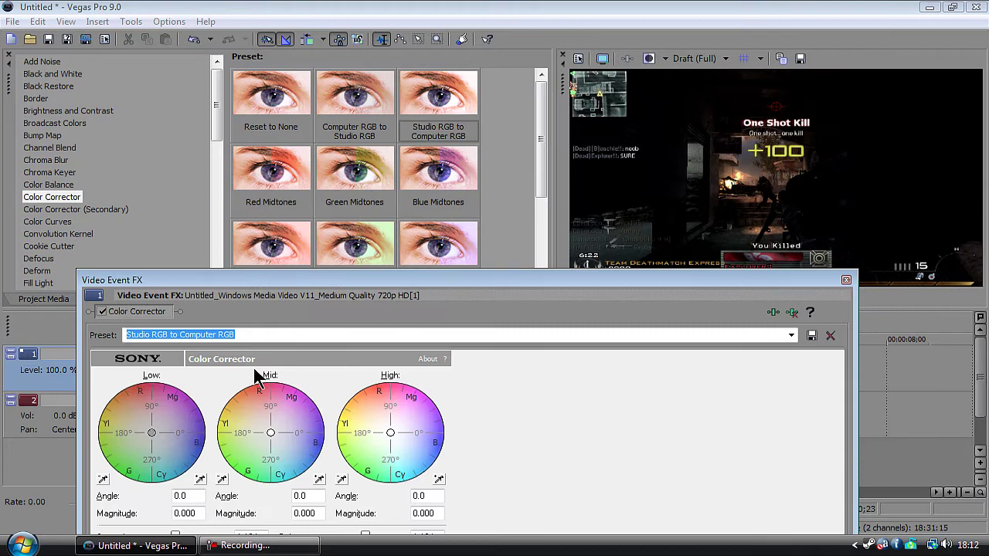
left_click(845, 281)
Add Brightness and Contrast to the clip and raise its contrast to 0.15
left_click(61, 111)
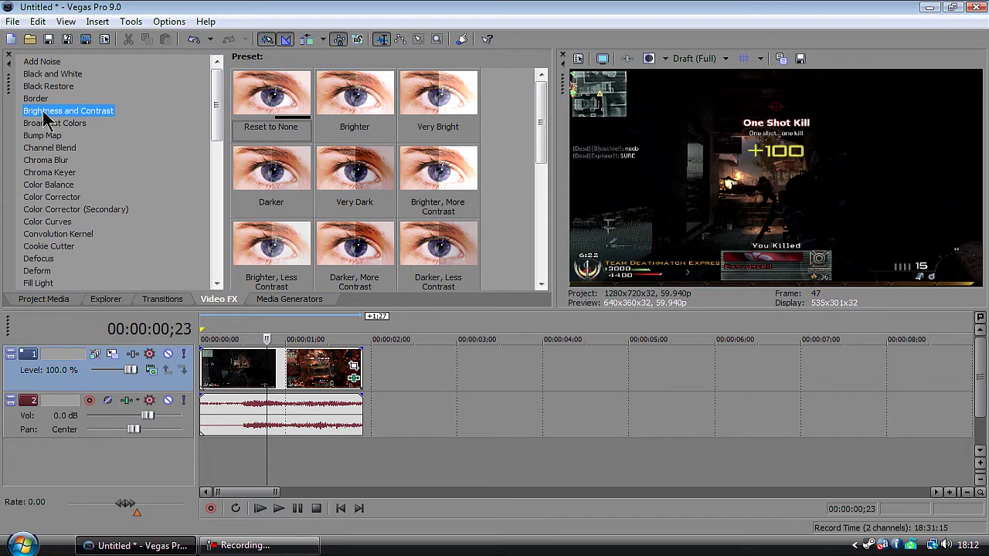
left_click_drag(47, 116, 248, 381)
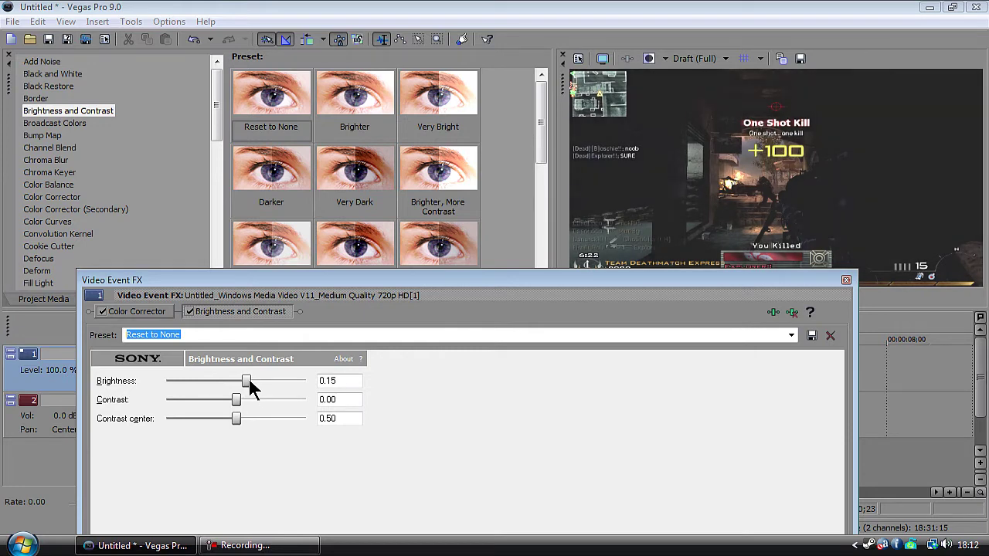
left_click_drag(236, 399, 244, 396)
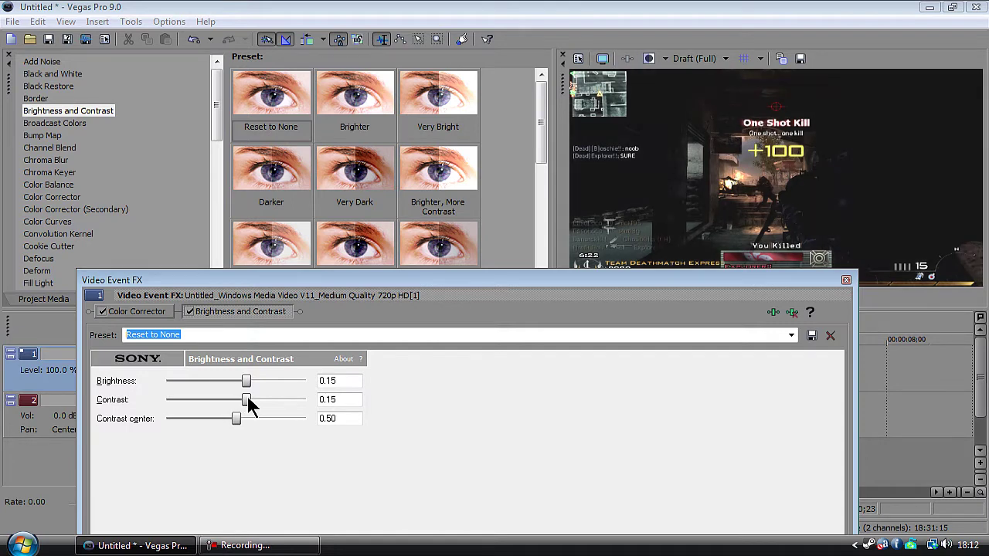
left_click(846, 280)
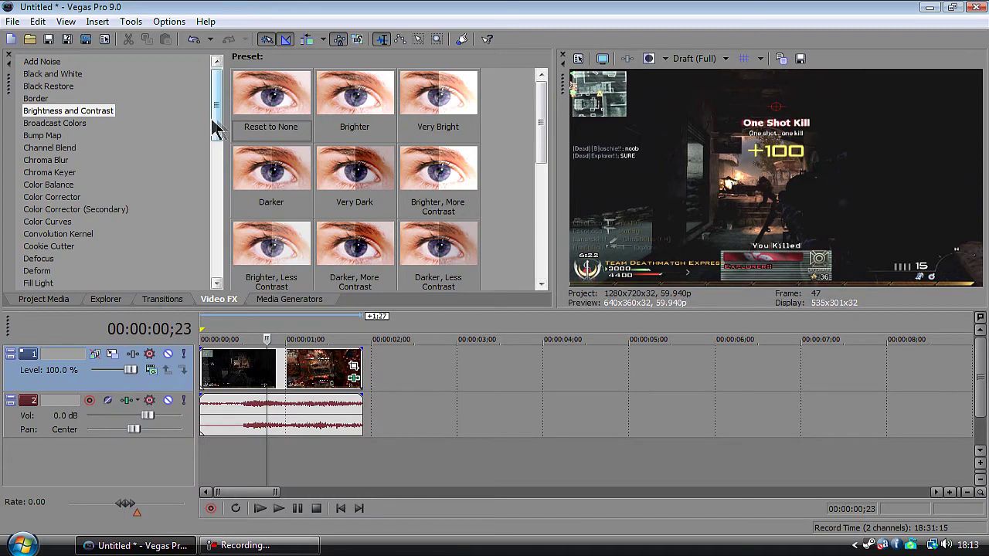
Apply Saturation Adjust's Boost Midtones preset to the clip and lower its Amount to 0.2660
left_click_drag(215, 126, 116, 224)
left_click(70, 205)
left_click_drag(354, 96, 301, 373)
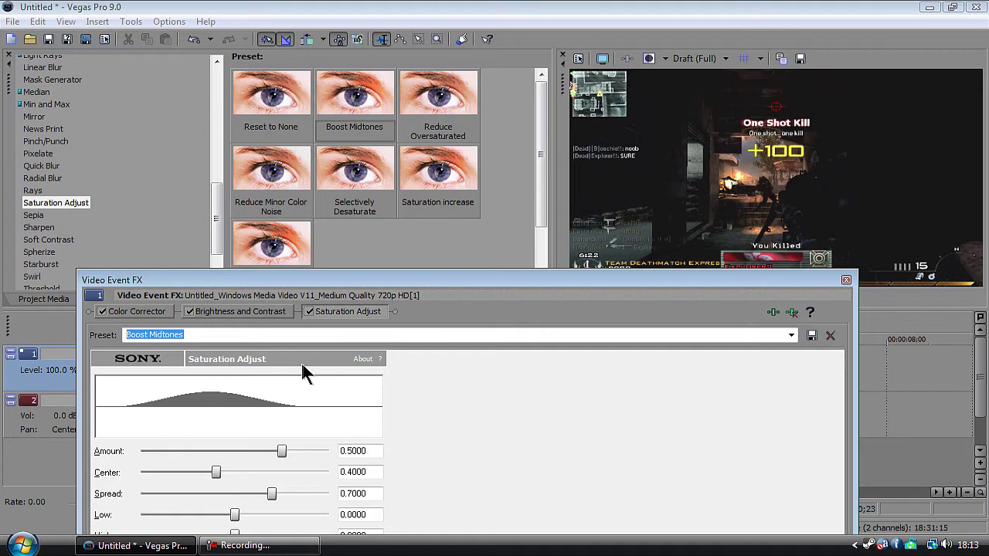
left_click_drag(258, 281, 247, 154)
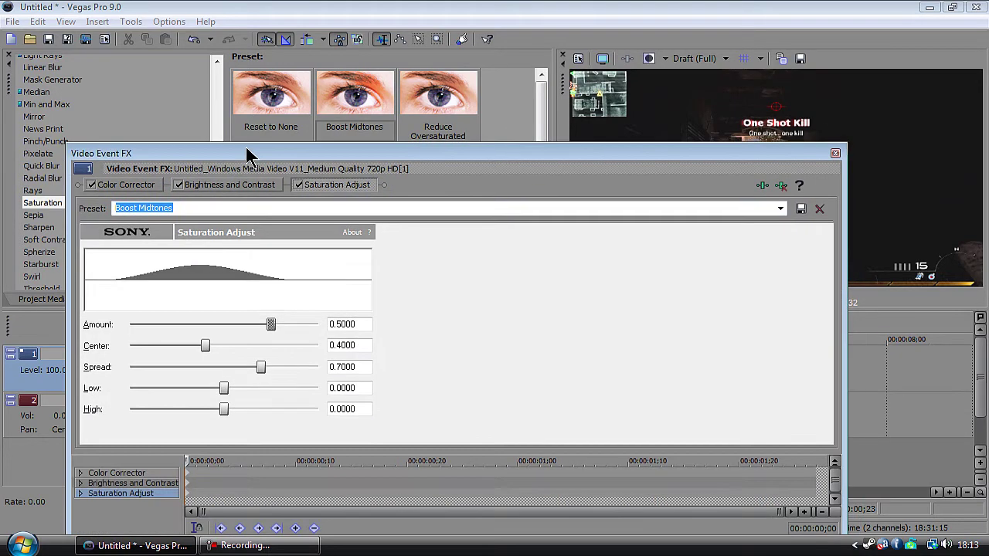
left_click_drag(271, 325, 248, 324)
left_click_drag(382, 151, 397, 306)
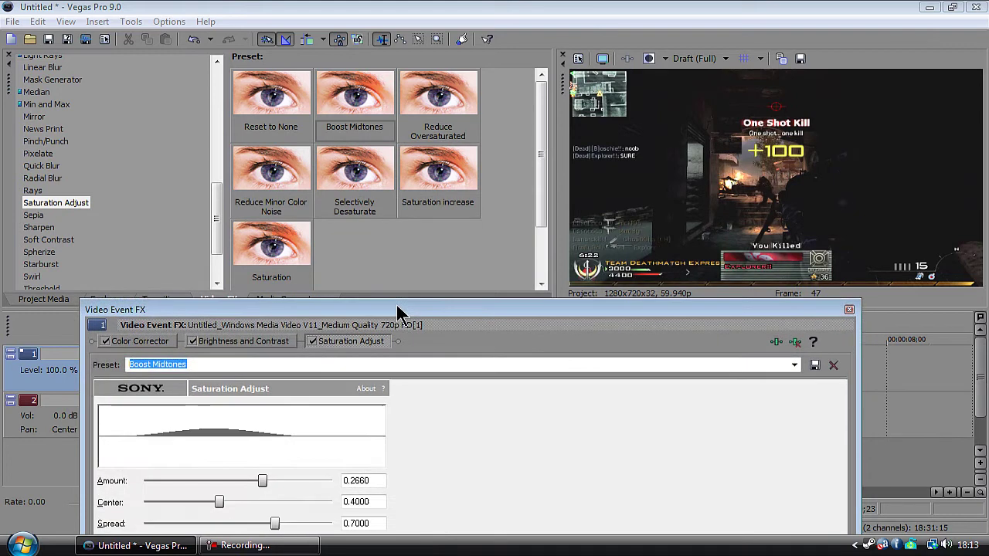
left_click(850, 309)
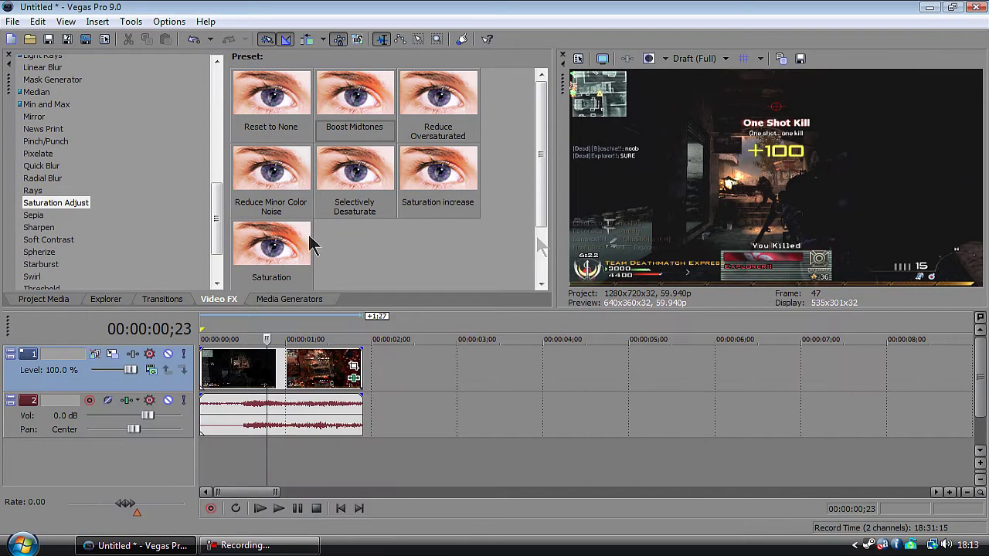
Add the Sharpen effect to the clip using its Reset to None preset
left_click(40, 228)
left_click_drag(271, 96, 295, 376)
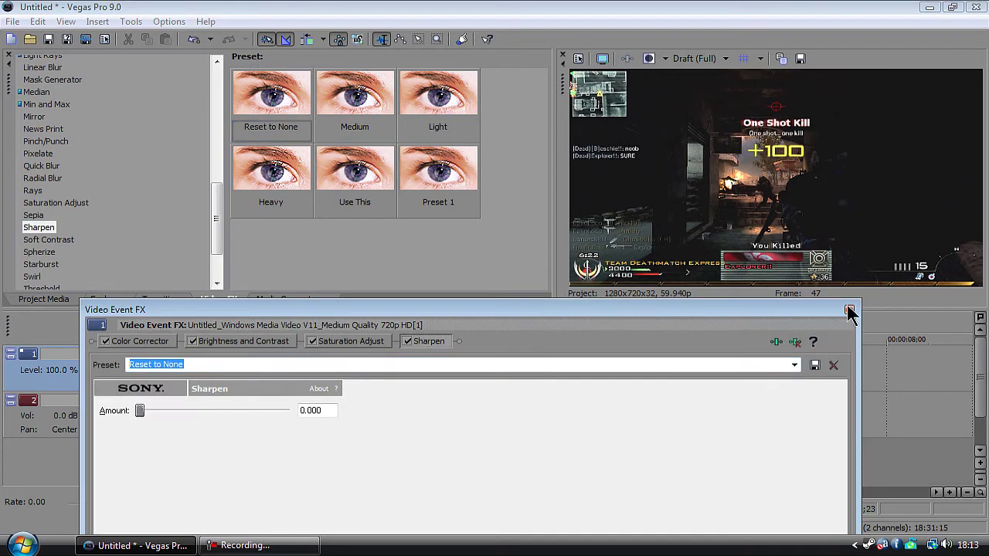
left_click(850, 310)
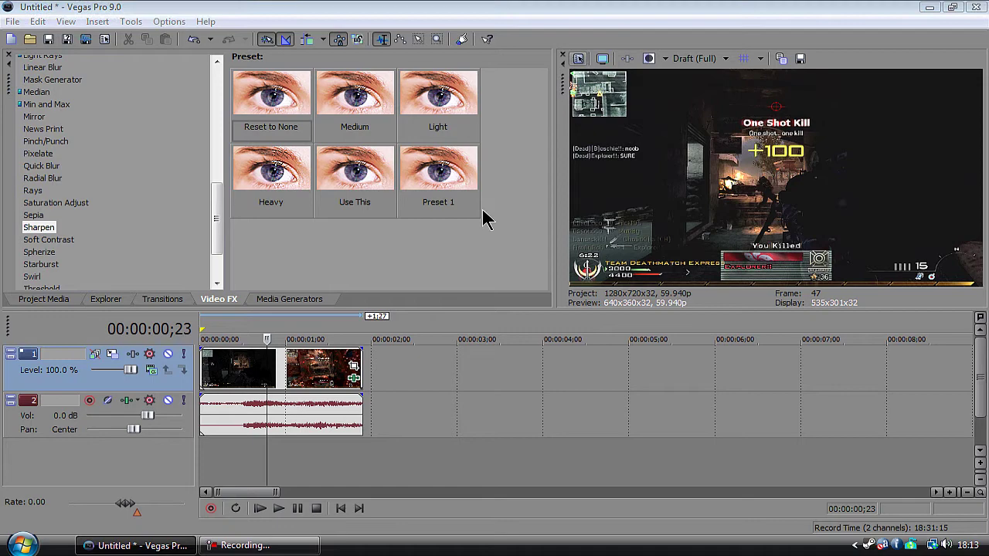
Open Project Properties (Alt+Enter) and keep progressive field order at 59.940 fps
key("alt+Return")
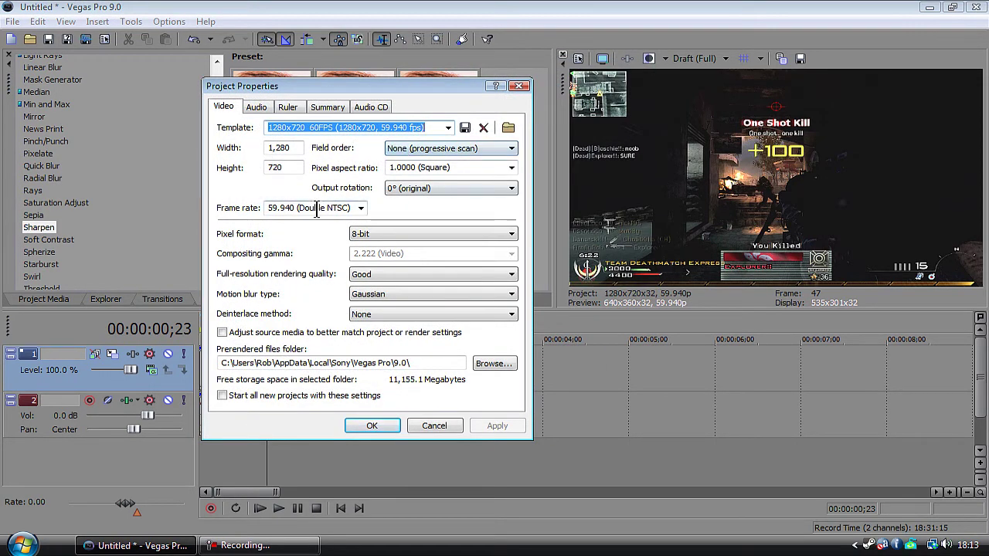
left_click(406, 151)
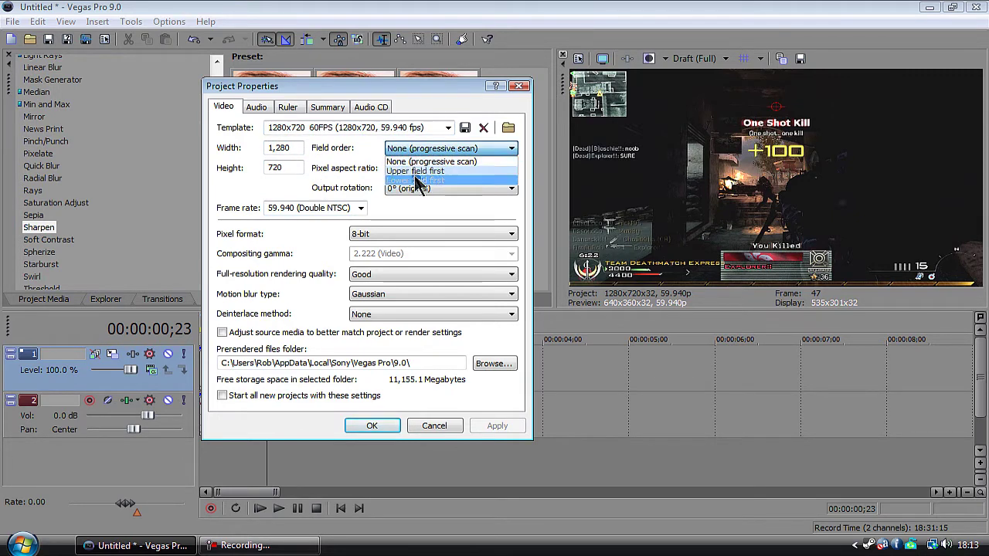
left_click(421, 162)
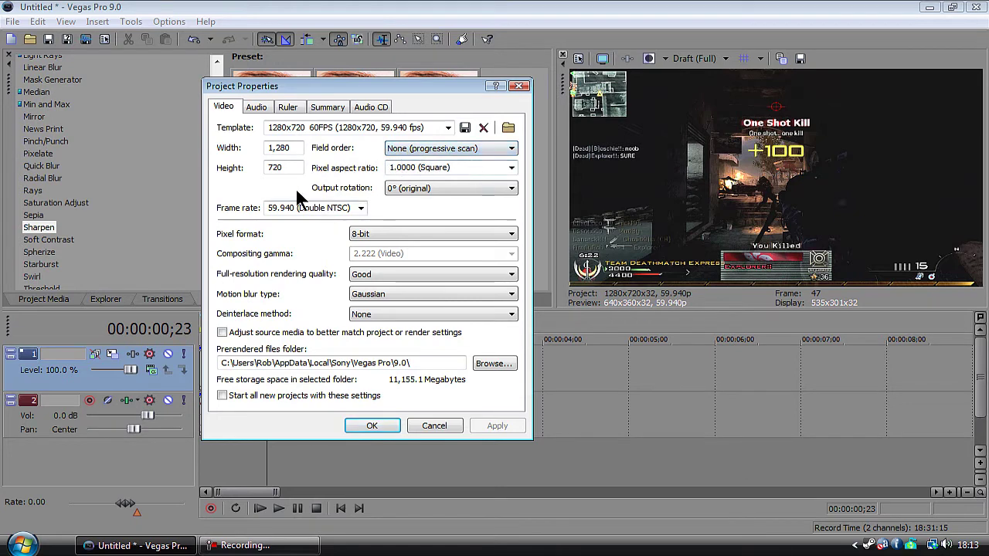
left_click(360, 210)
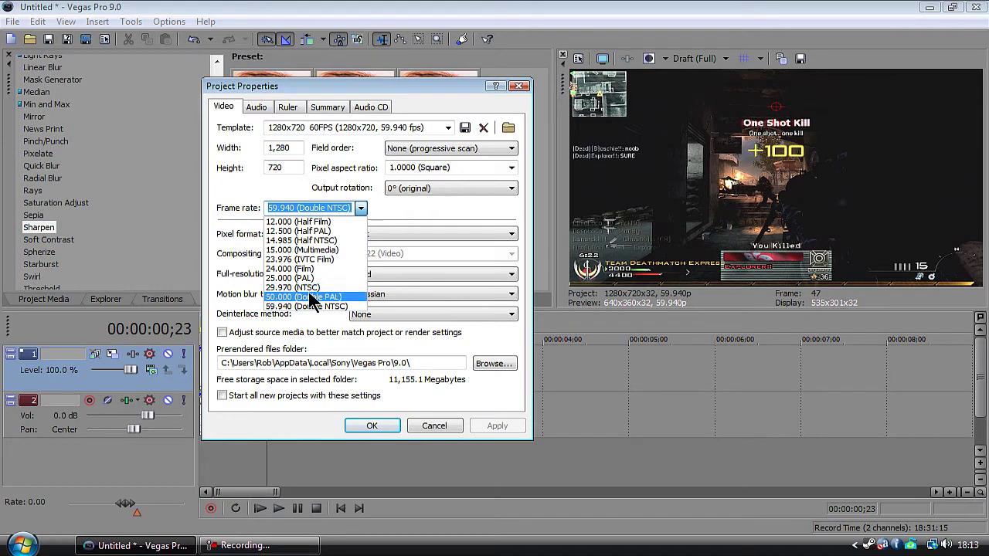
key("Escape")
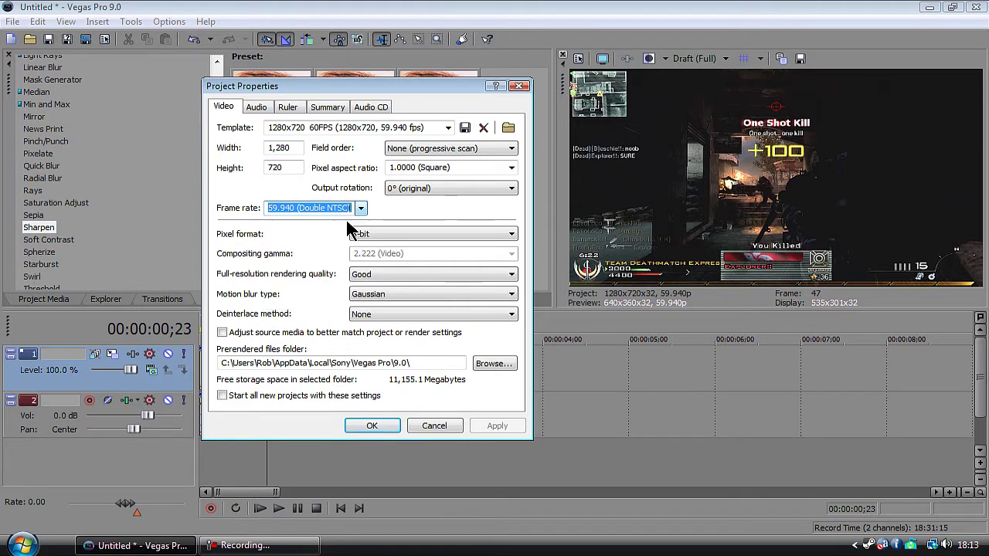
left_click(361, 210)
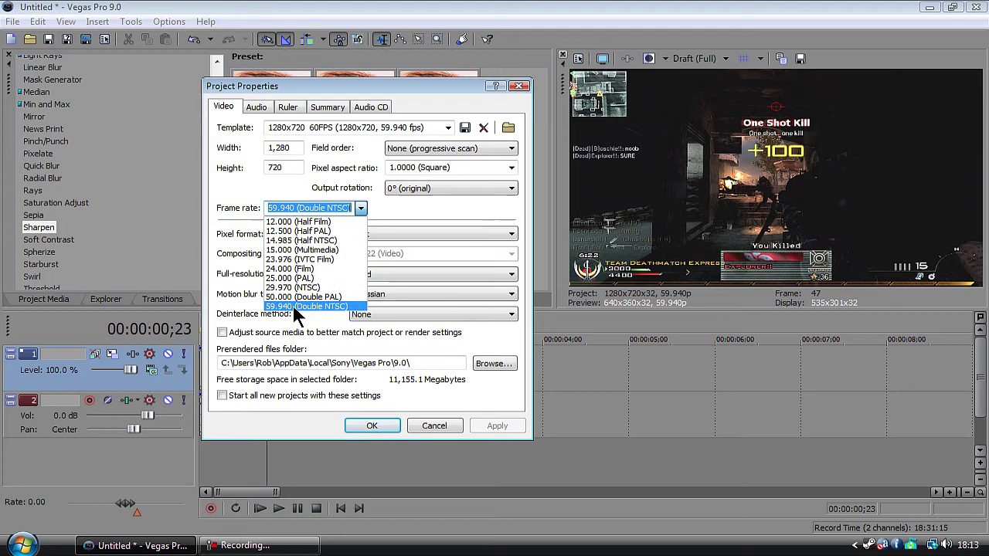
left_click(360, 211)
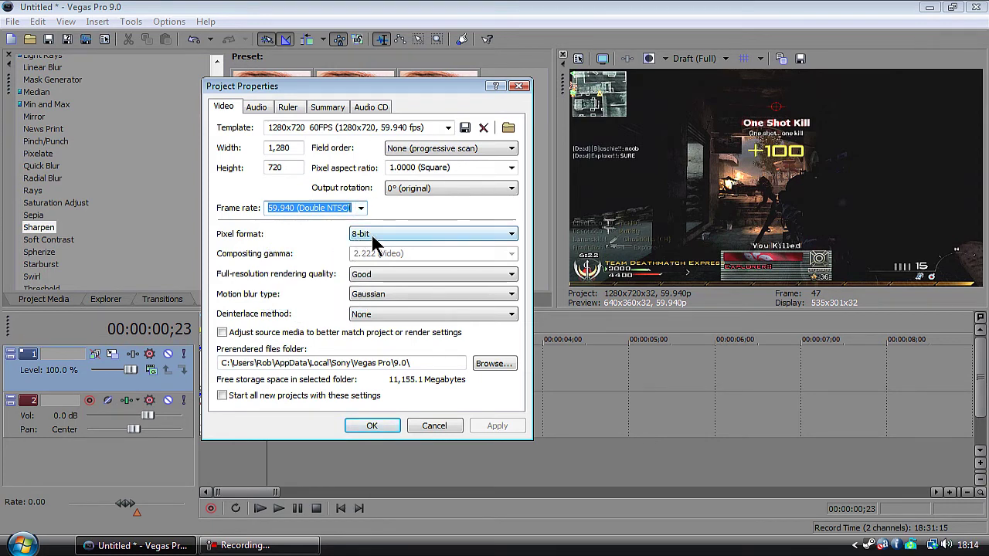
Set full-resolution rendering quality to Best, keeping 8-bit, Gaussian blur and no deinterlacing, and apply
left_click(374, 237)
left_click(376, 241)
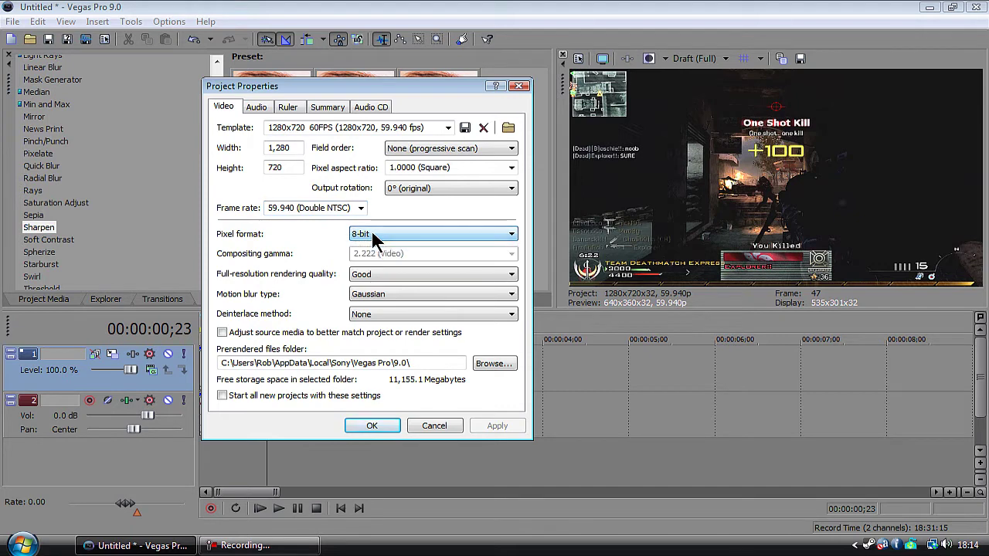
left_click(377, 274)
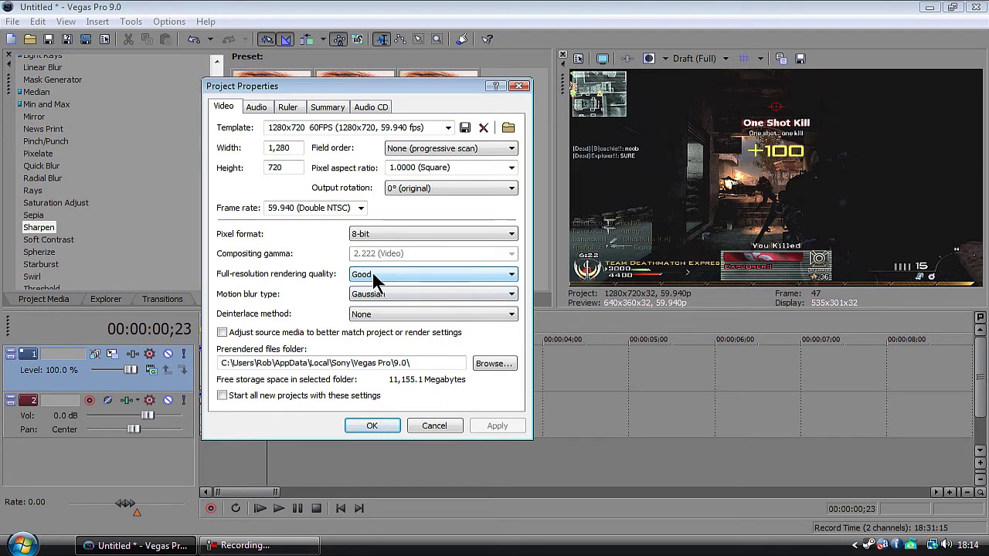
left_click(374, 277)
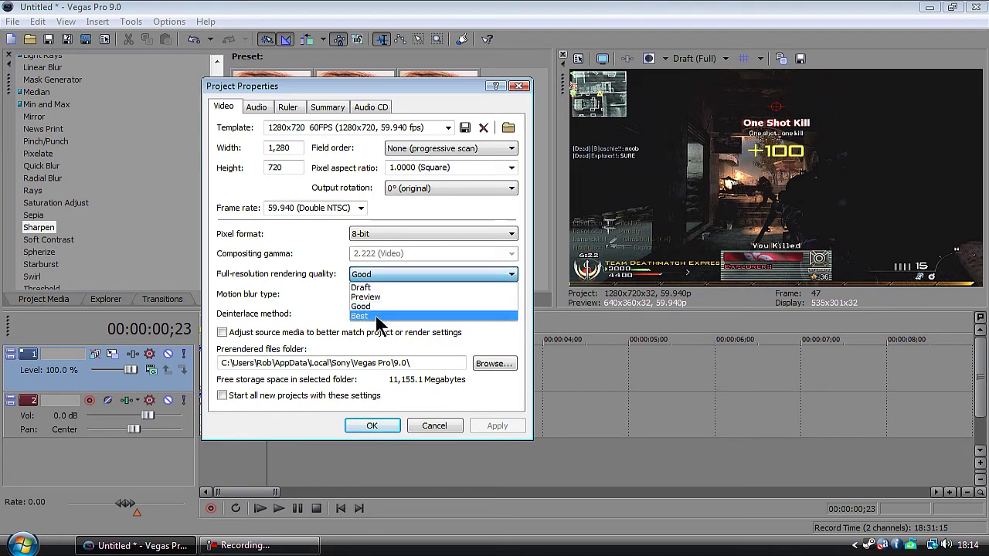
left_click(378, 317)
left_click(375, 295)
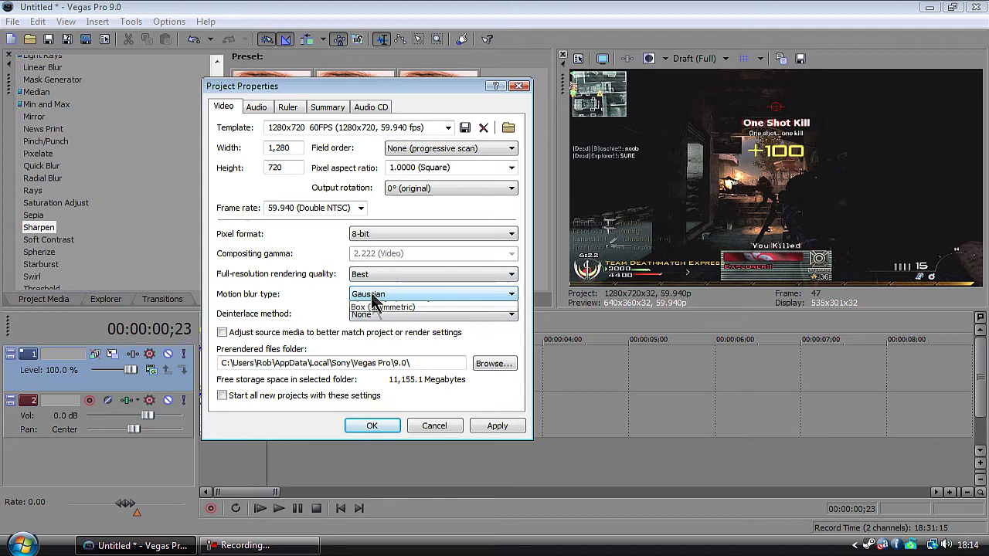
left_click(375, 298)
left_click(369, 315)
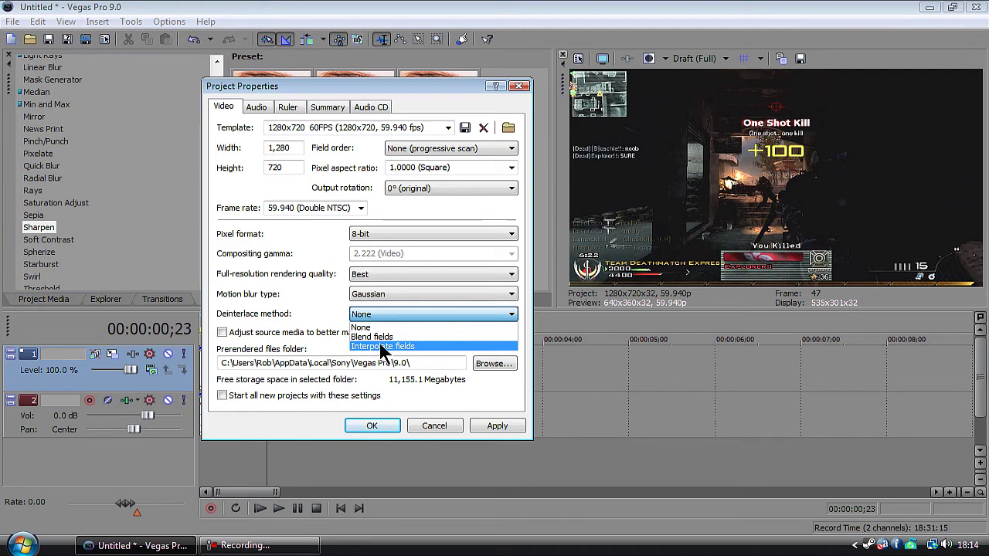
left_click(371, 313)
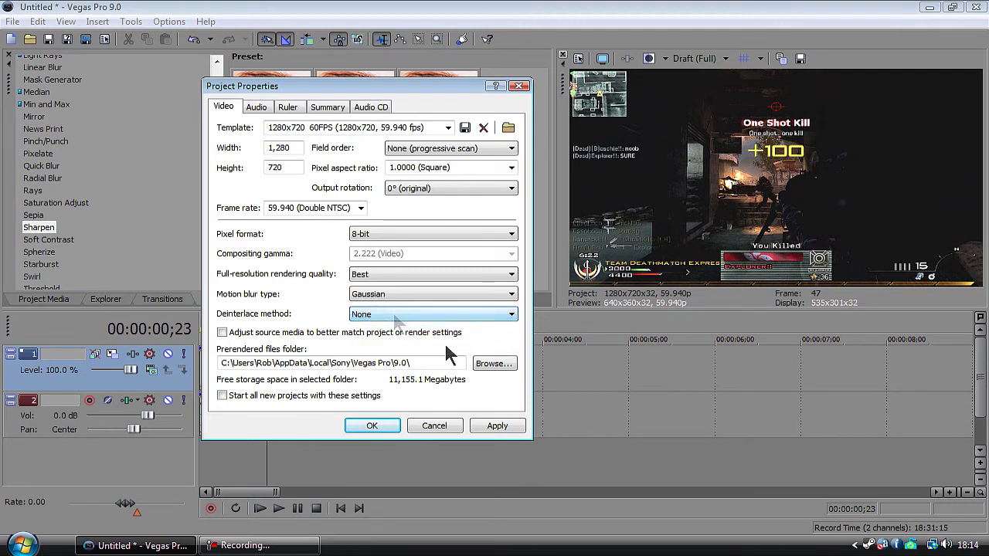
left_click(488, 429)
Close Project Properties and start Render As from the File menu
left_click(374, 426)
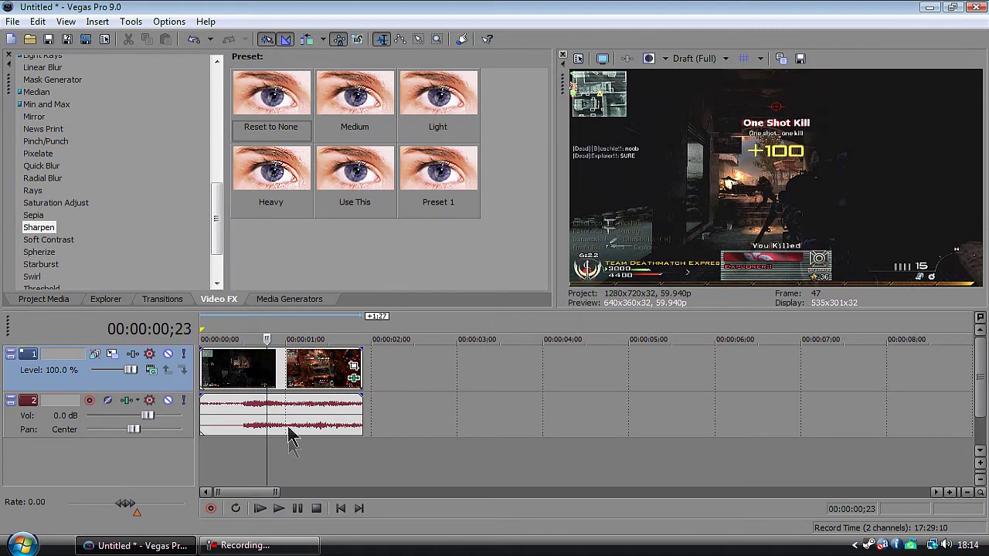
scroll(214, 209, "down", 2)
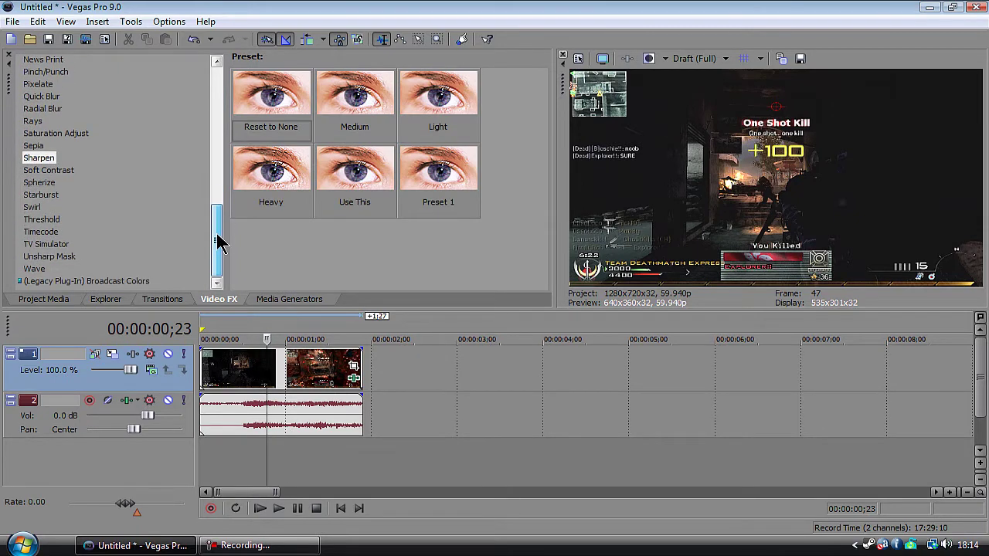
left_click(12, 21)
left_click(42, 125)
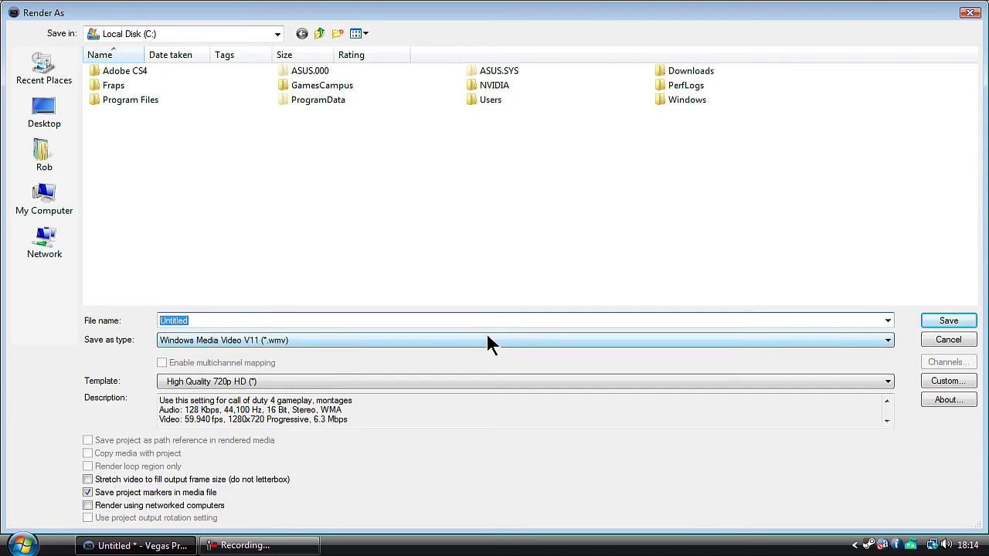
Try MainConcept AVC/AAC and then Sony AVC as the render output type
left_click(348, 342)
left_click(256, 343)
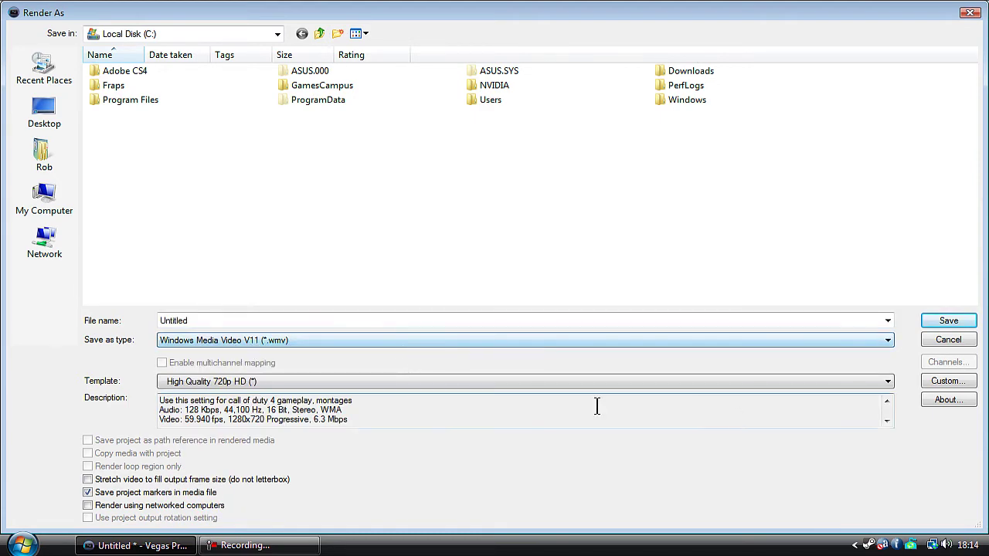
left_click(437, 341)
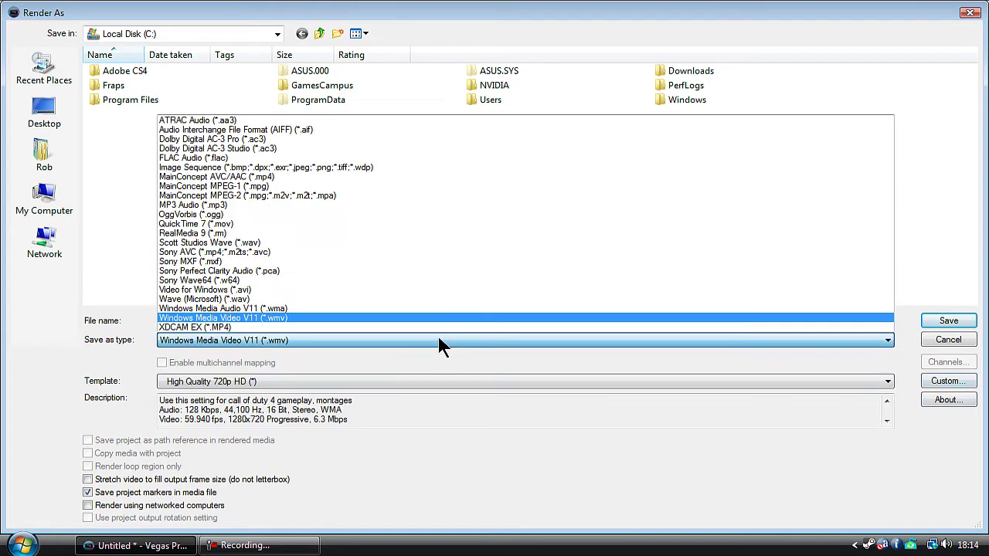
left_click(345, 177)
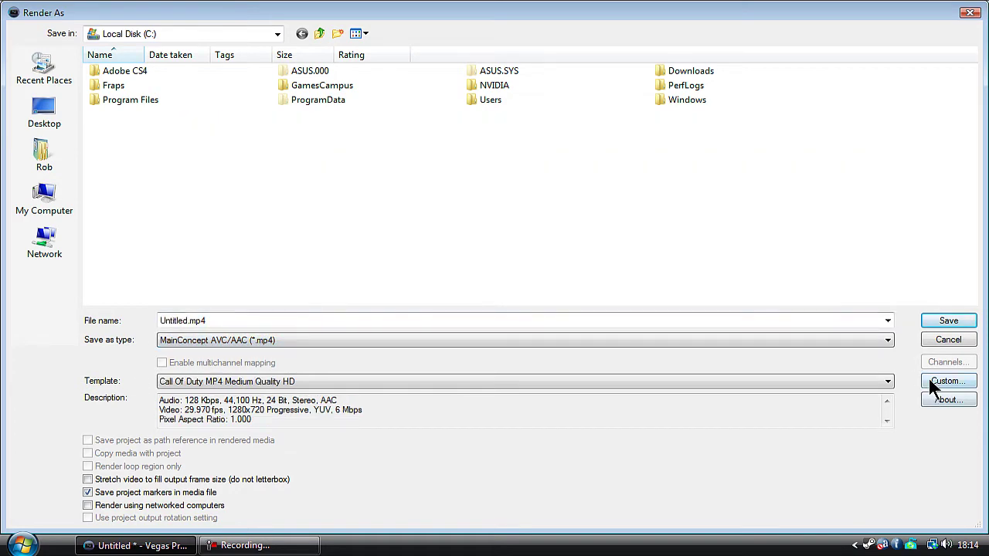
left_click(732, 381)
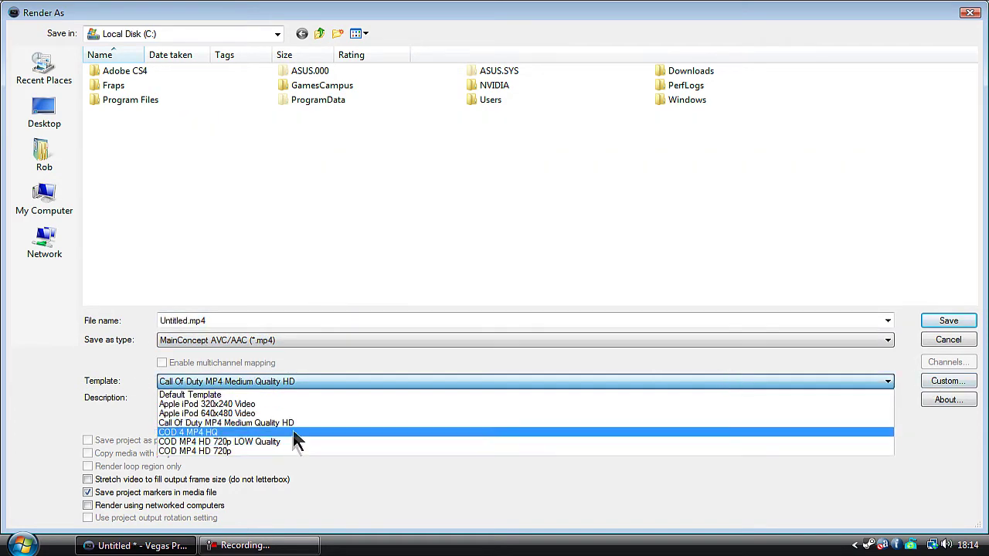
left_click(274, 381)
left_click(261, 341)
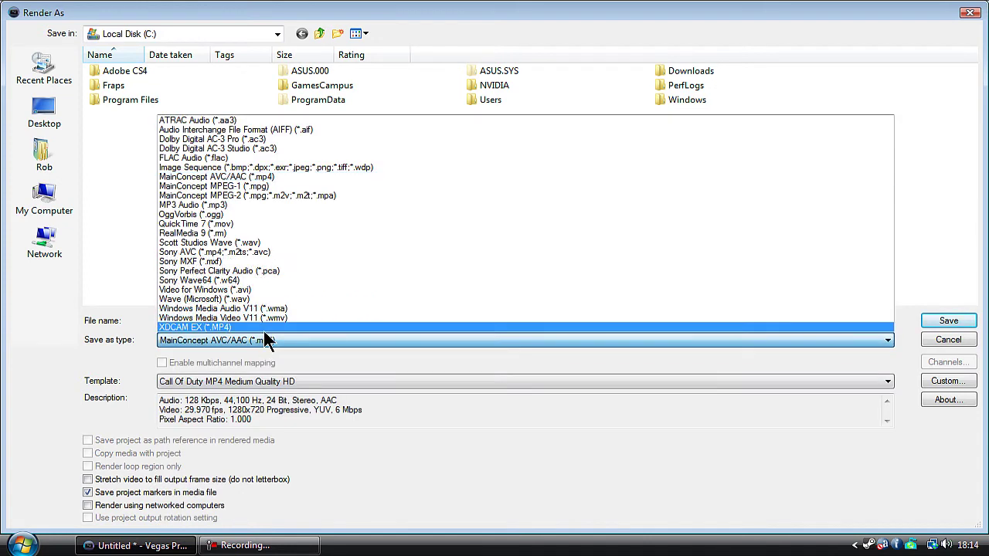
left_click(251, 252)
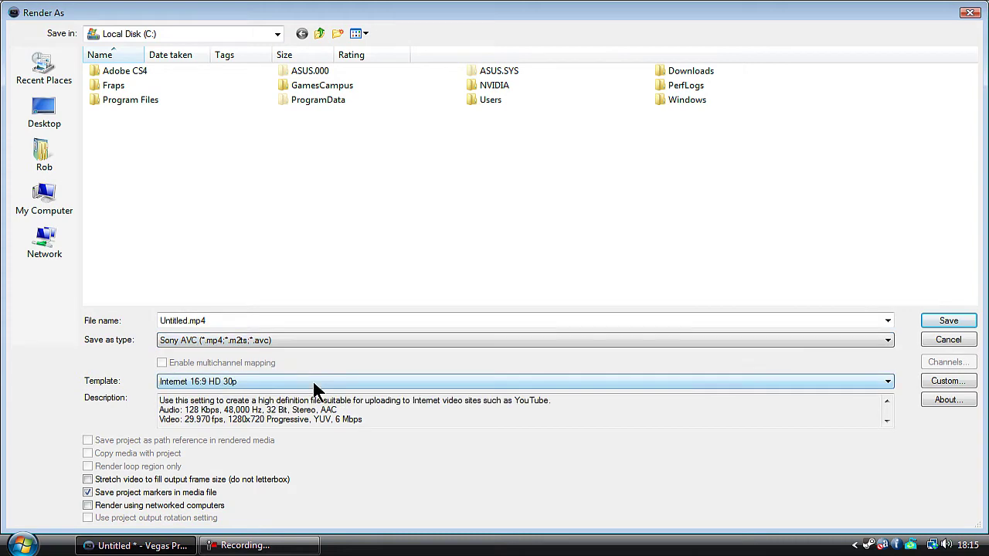
Switch Save as type to Windows Media Video V11 with the High Quality 720p HD template
left_click(714, 383)
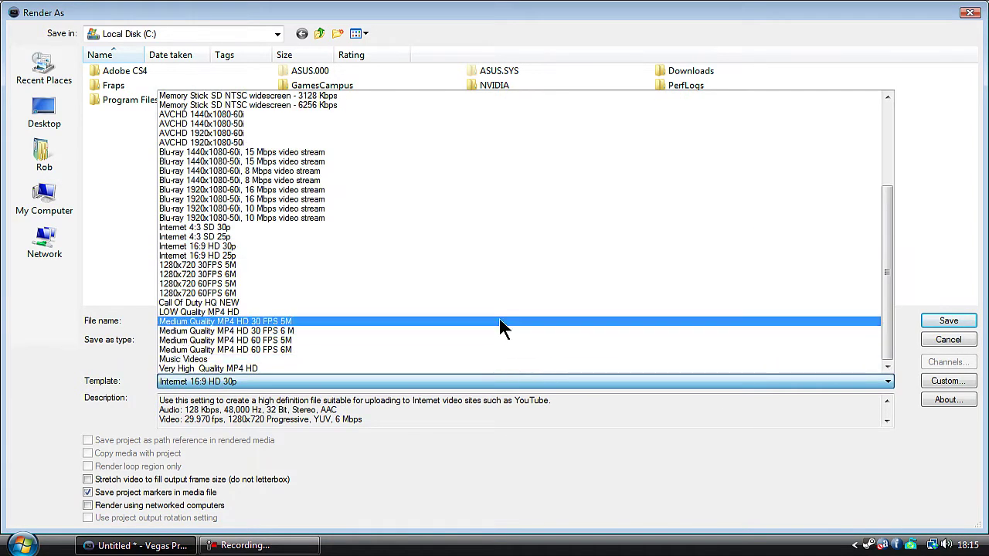
scroll(499, 319, "up", 4)
left_click(282, 363)
left_click(261, 342)
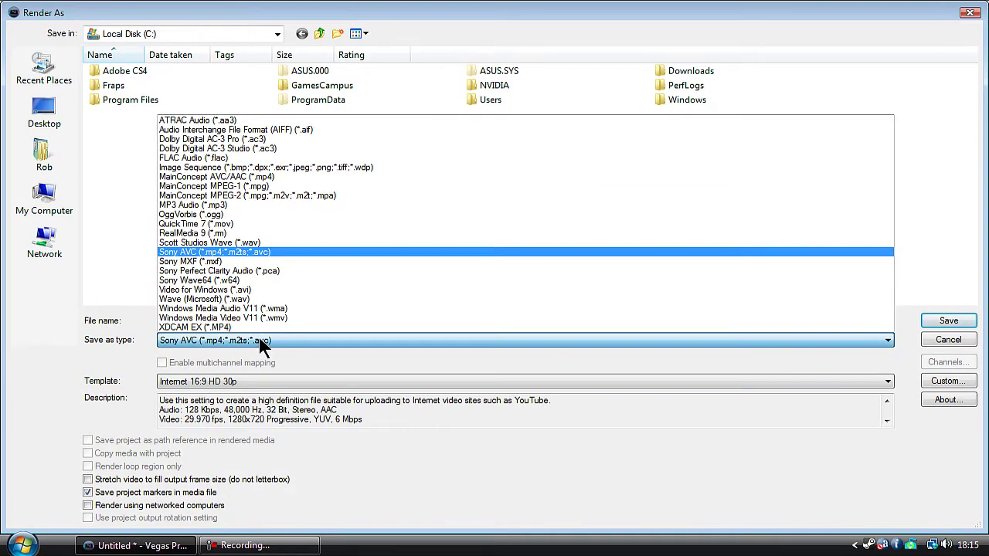
left_click(252, 316)
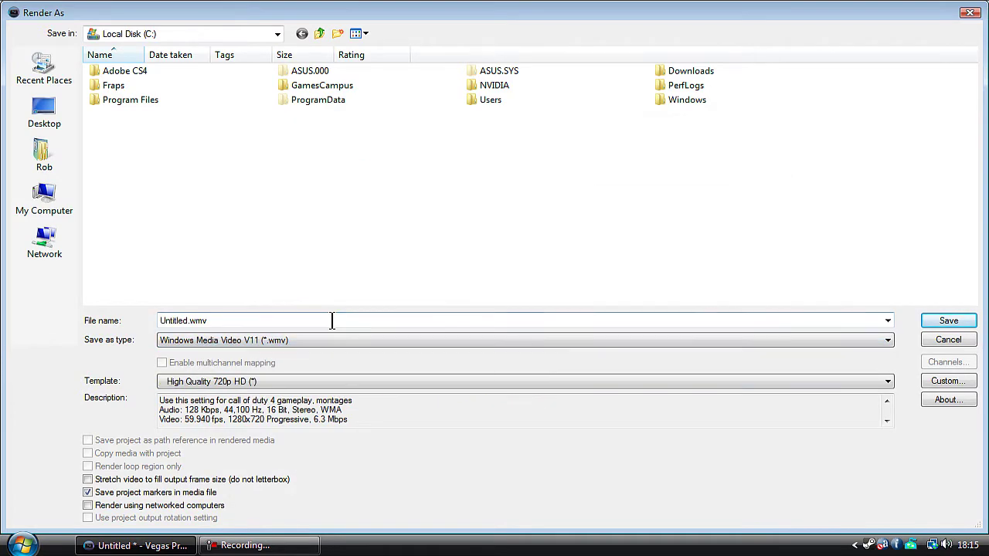
left_click(938, 375)
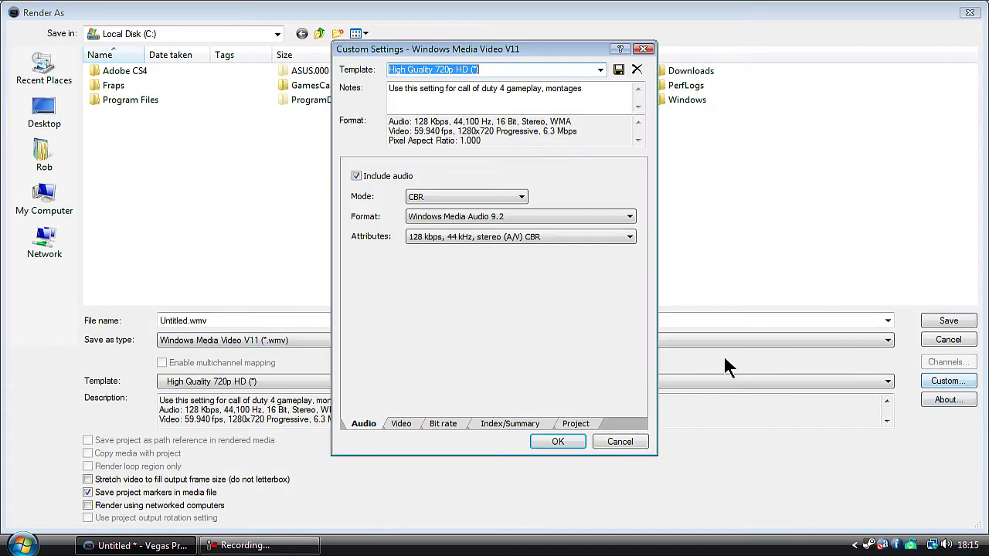
left_click(397, 425)
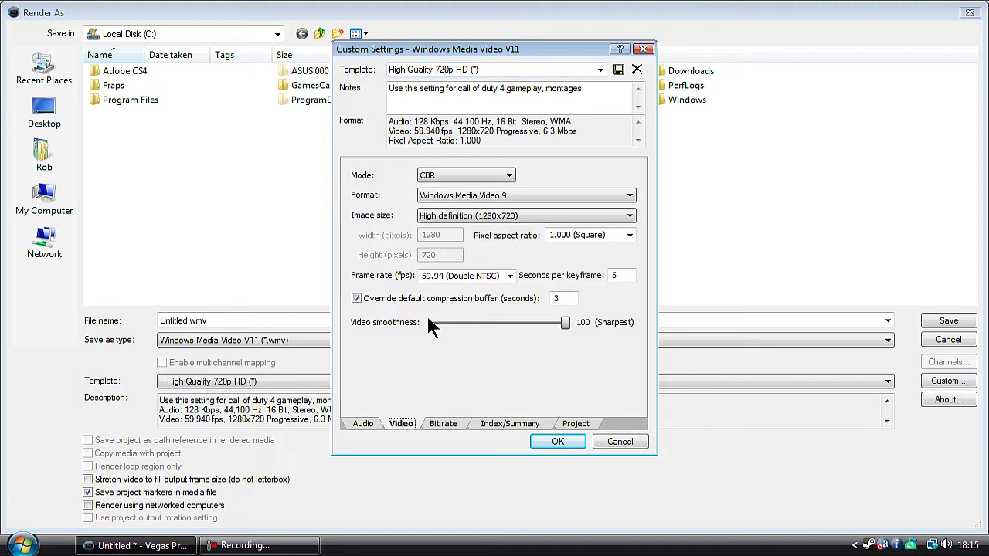
left_click(510, 276)
left_click(456, 353)
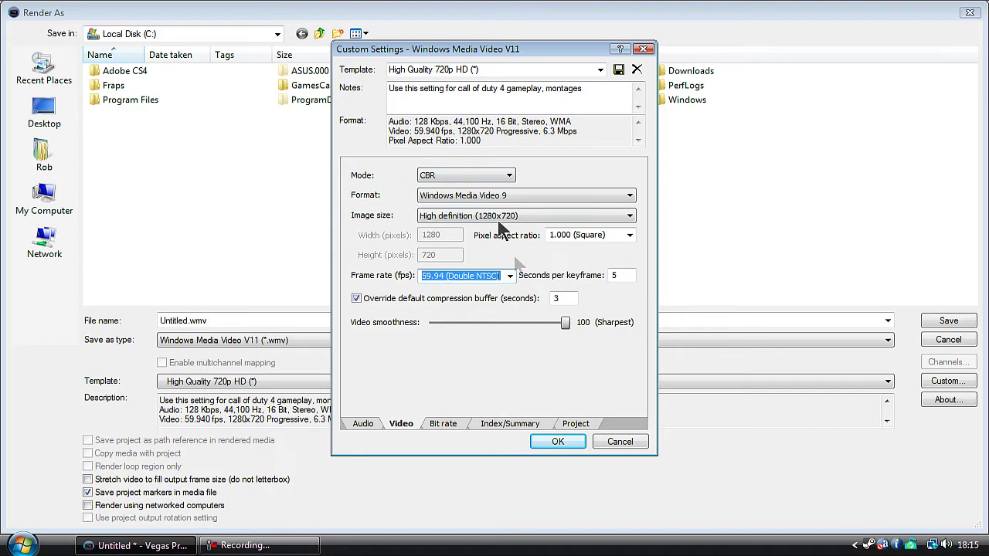
left_click(476, 216)
left_click(464, 216)
left_click(469, 196)
left_click(468, 197)
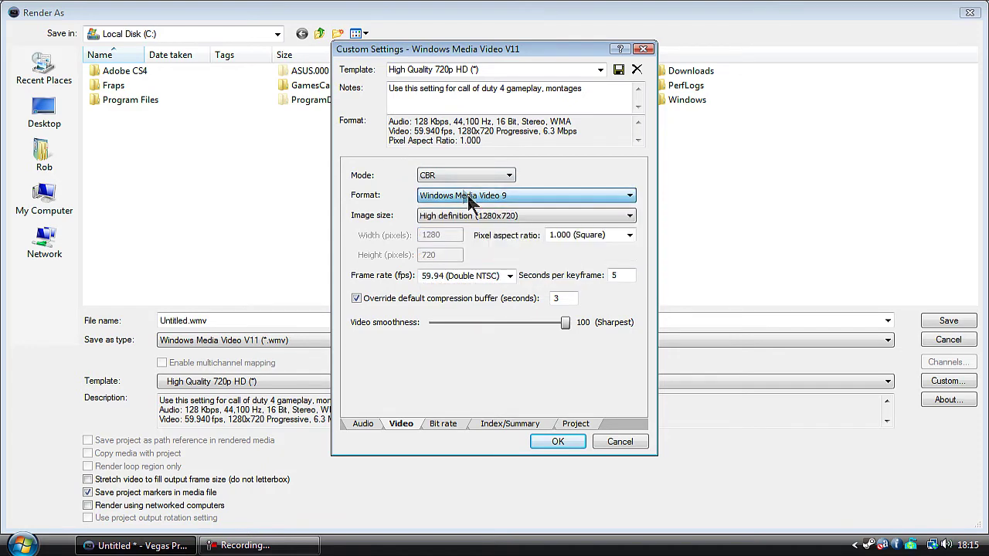
left_click(460, 178)
left_click(458, 182)
left_click(438, 424)
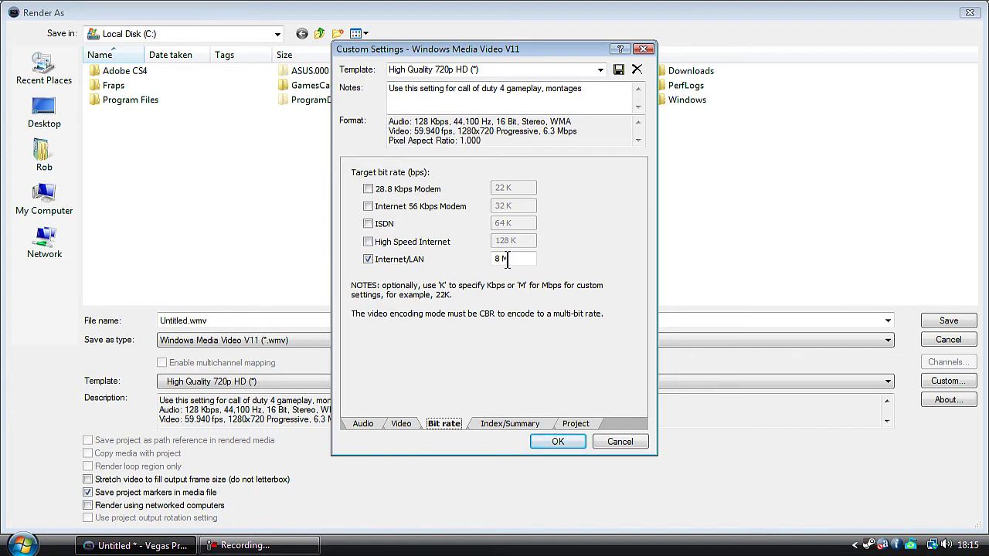
left_click(500, 424)
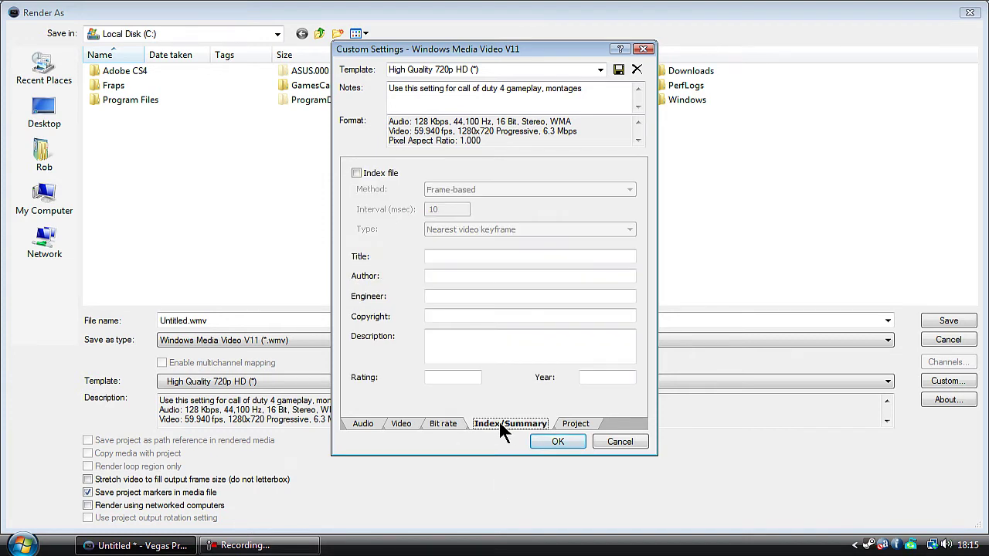
left_click(447, 425)
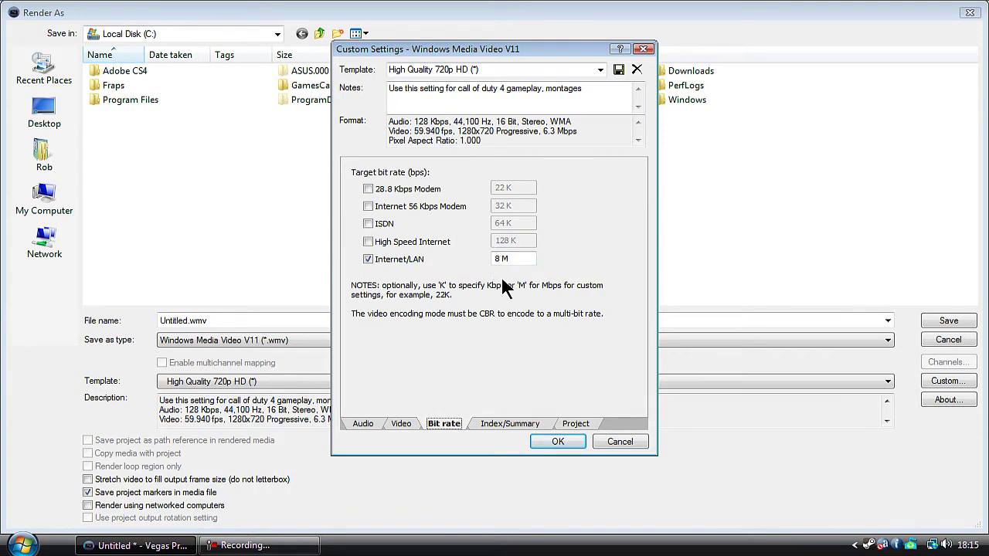
left_click(617, 444)
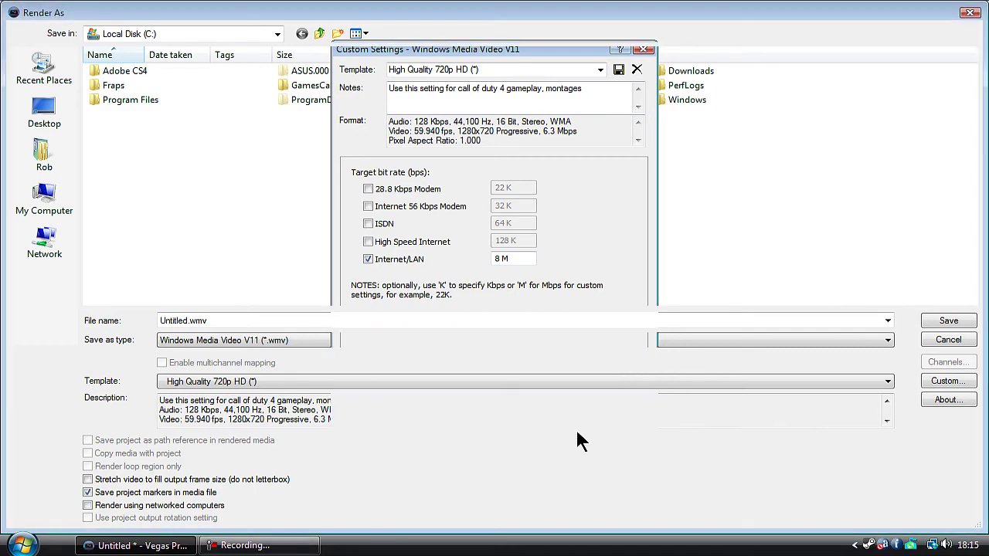
left_click(336, 382)
Keep WMV as the output format and render the project to Untitled.wmv
left_click(333, 377)
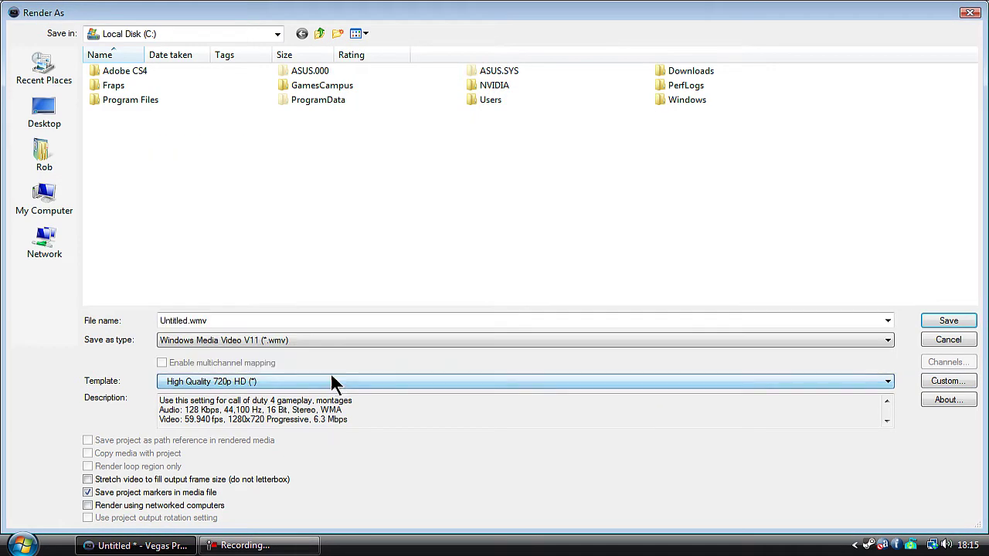
left_click(295, 341)
left_click(295, 340)
left_click(296, 343)
left_click(296, 343)
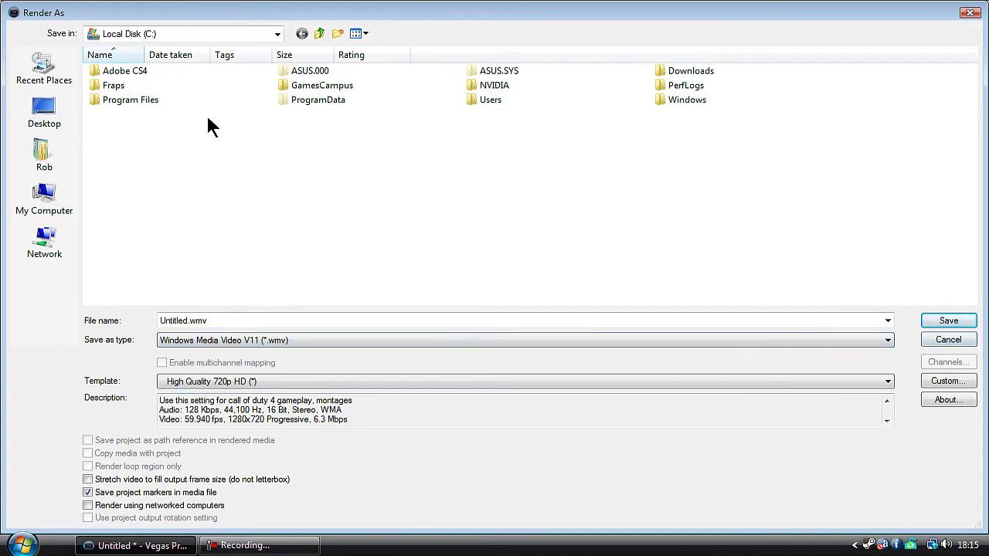
left_click(939, 327)
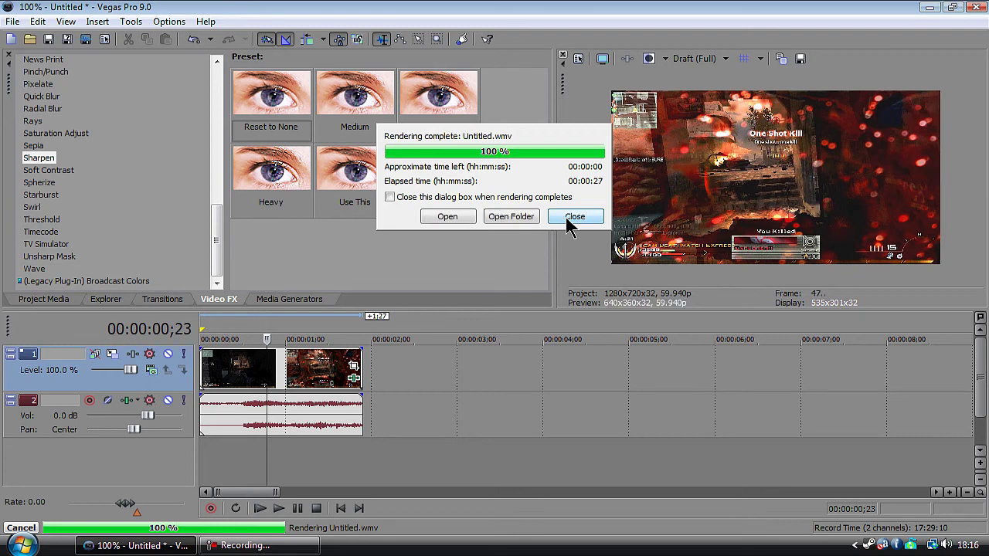
left_click(572, 219)
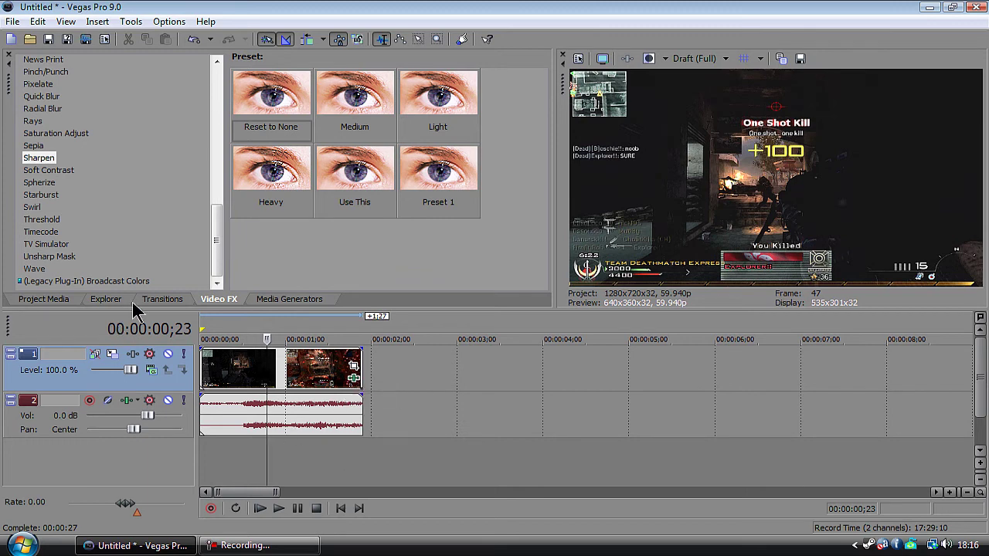
mouse_move(218, 250)
left_mouse_down()
mouse_move(218, 92)
mouse_move(220, 266)
left_mouse_up()
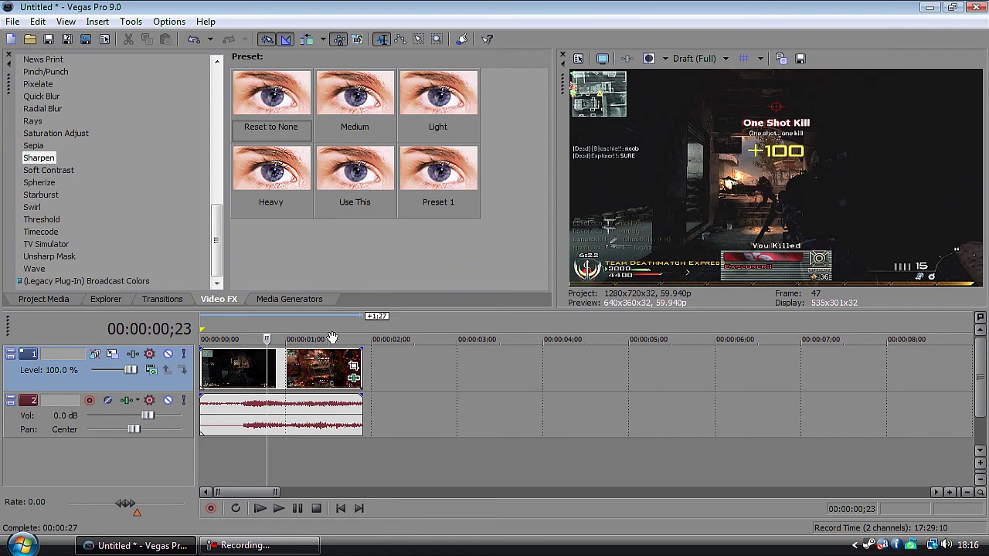
Open the clip's Event Pan/Crop and narrow the crop frame from its left edge
left_click(354, 369)
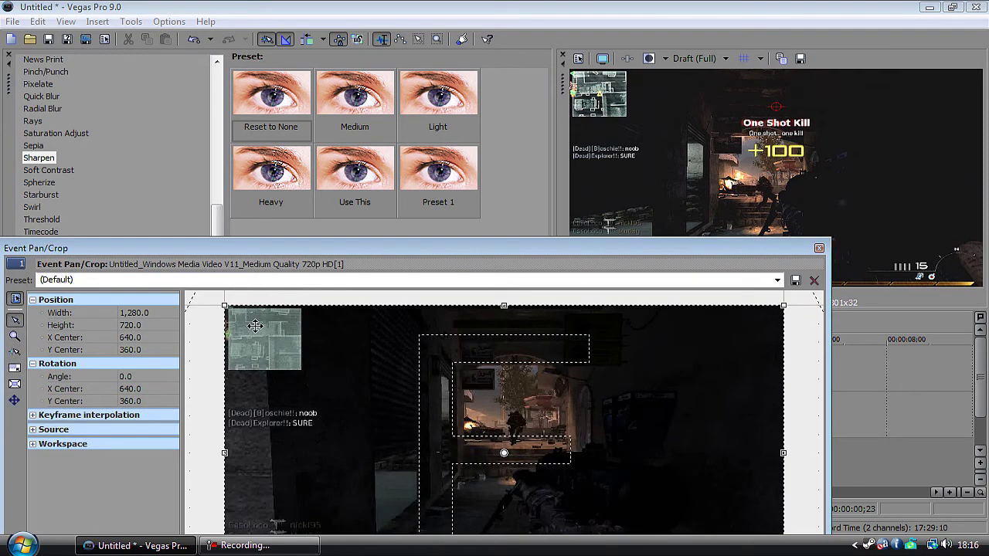
left_click_drag(281, 248, 151, 82)
left_click_drag(92, 280, 4, 280)
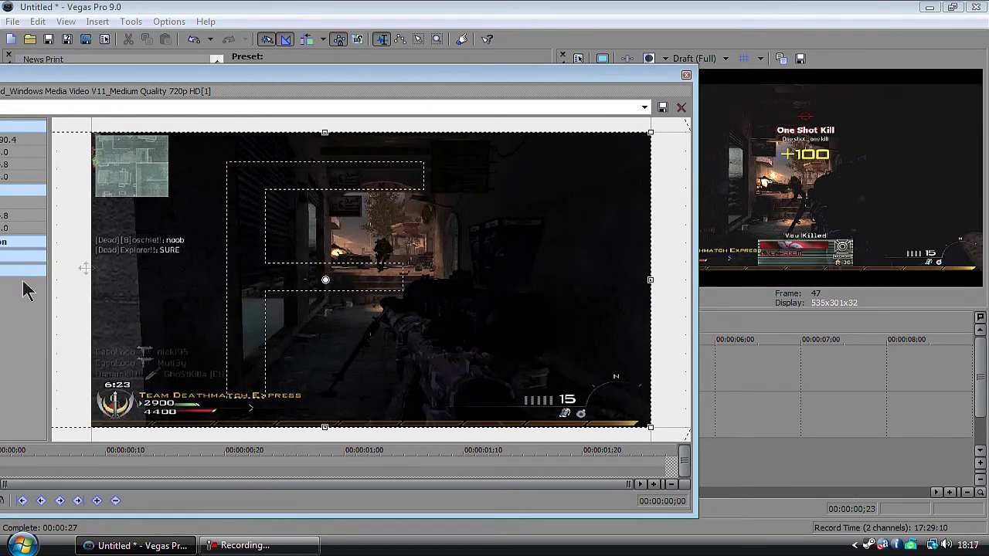
left_click(686, 75)
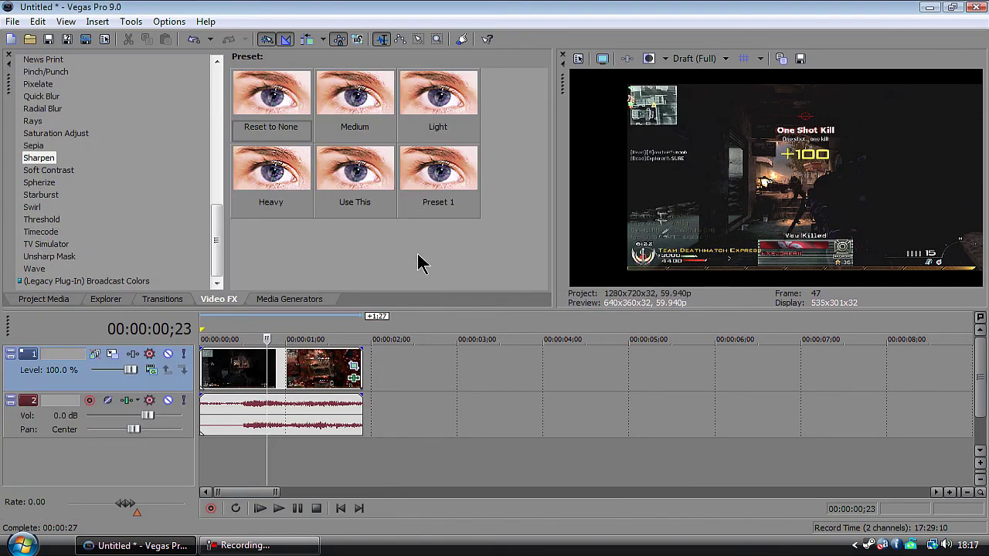
Restore the clip's framing with the (Default) Pan/Crop preset
left_click(354, 366)
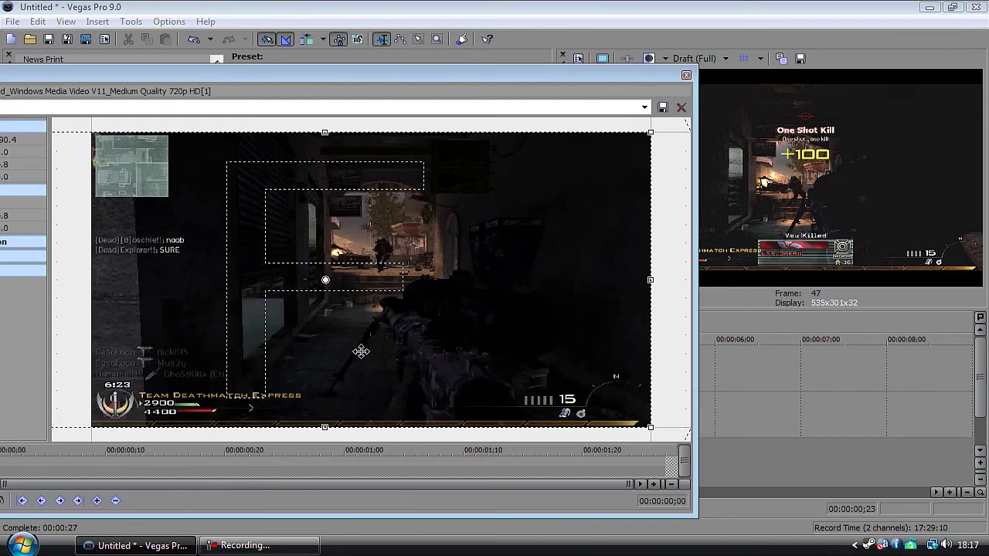
left_click(644, 107)
left_click(158, 75)
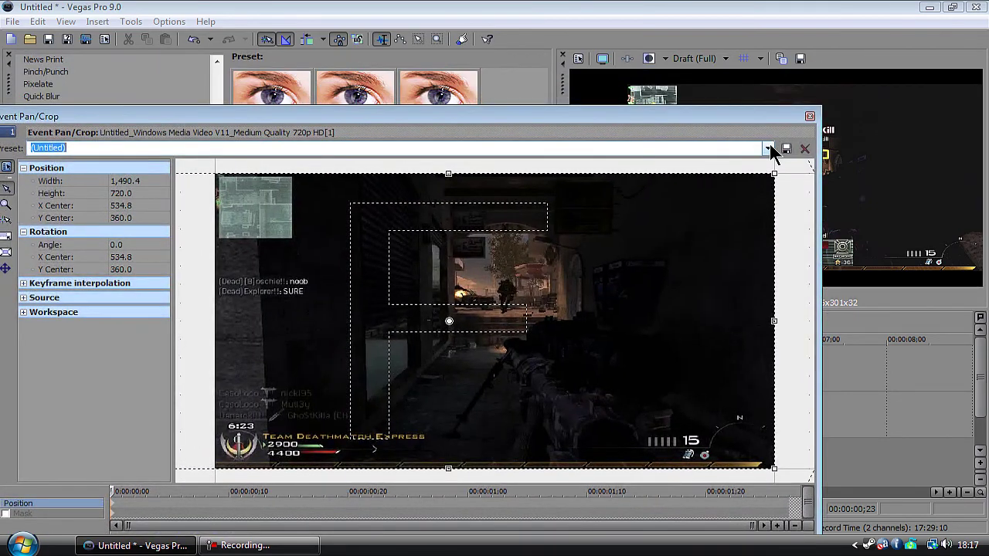
left_click(769, 148)
left_click(255, 159)
left_click(810, 116)
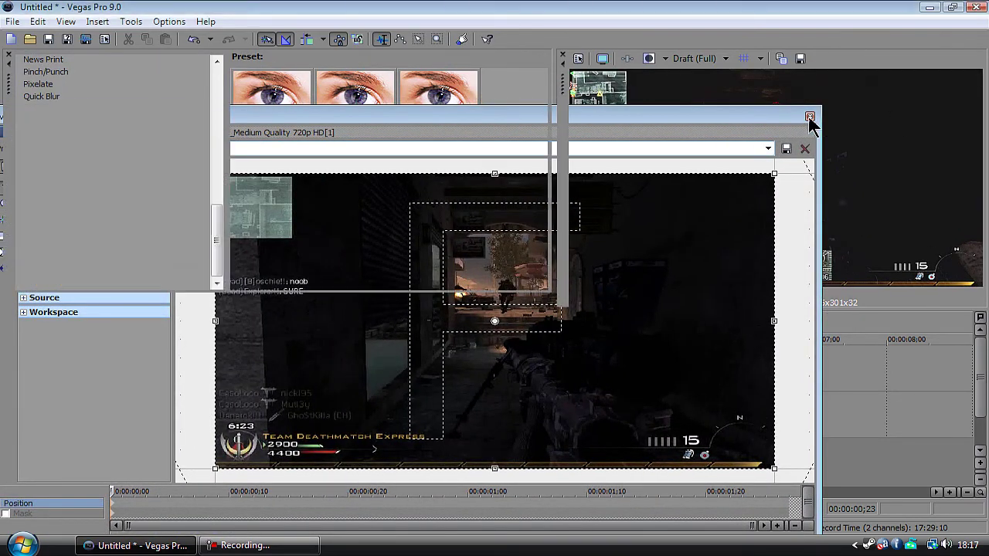
Toggle the event's Maintain Aspect Ratio switch off and then back on
right_click(283, 374)
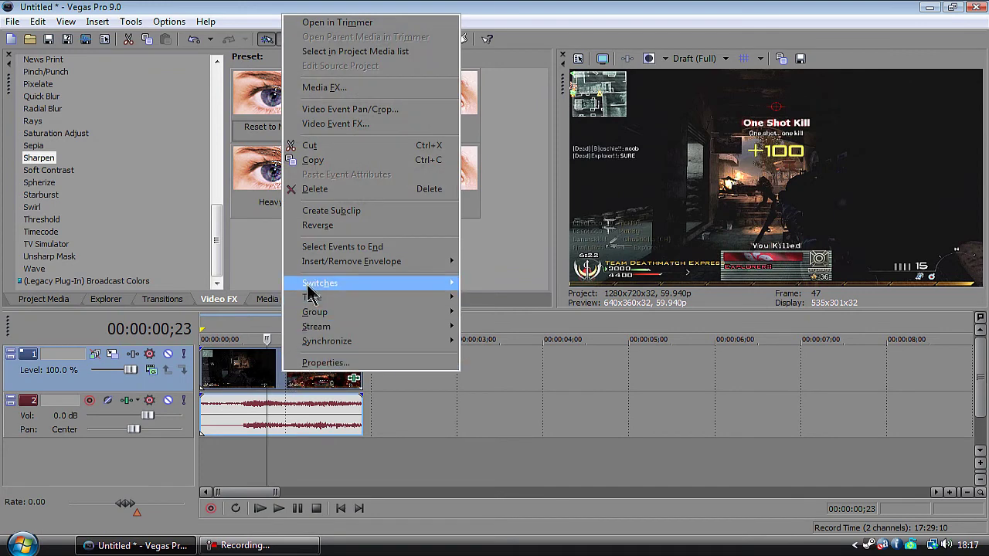
mouse_move(309, 283)
left_click(492, 335)
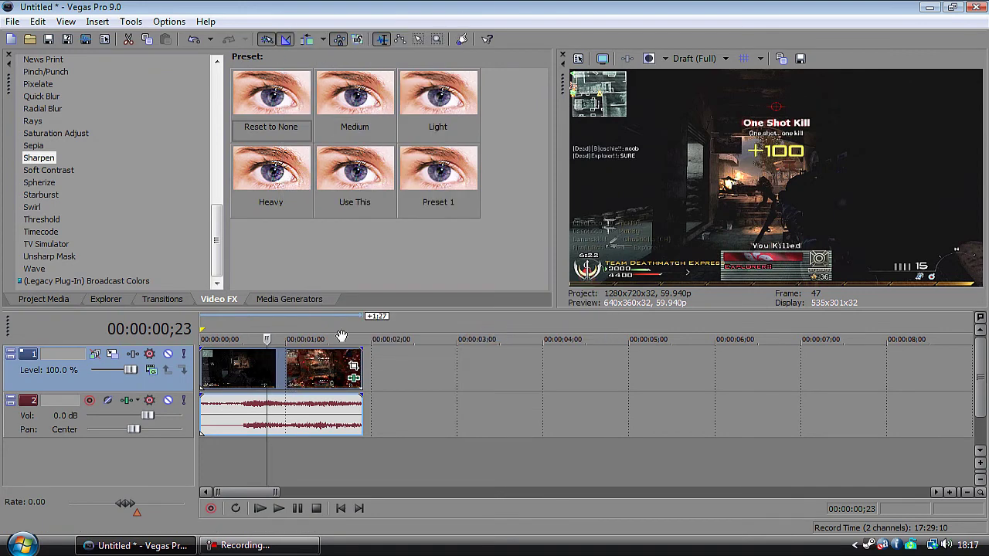
right_click(283, 374)
mouse_move(313, 280)
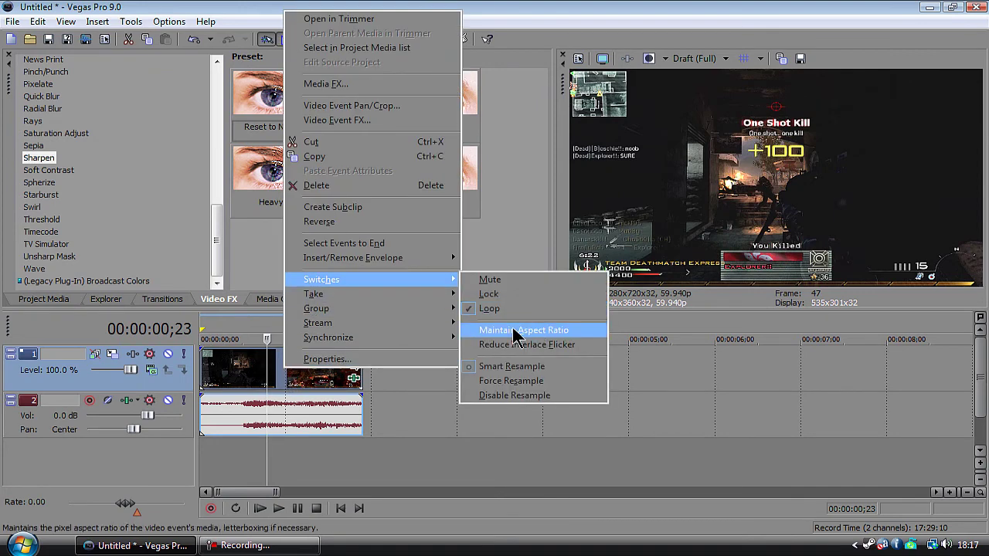
left_click(541, 332)
Trim the Pan/Crop frame height slightly from the top to 718.2
left_click(353, 368)
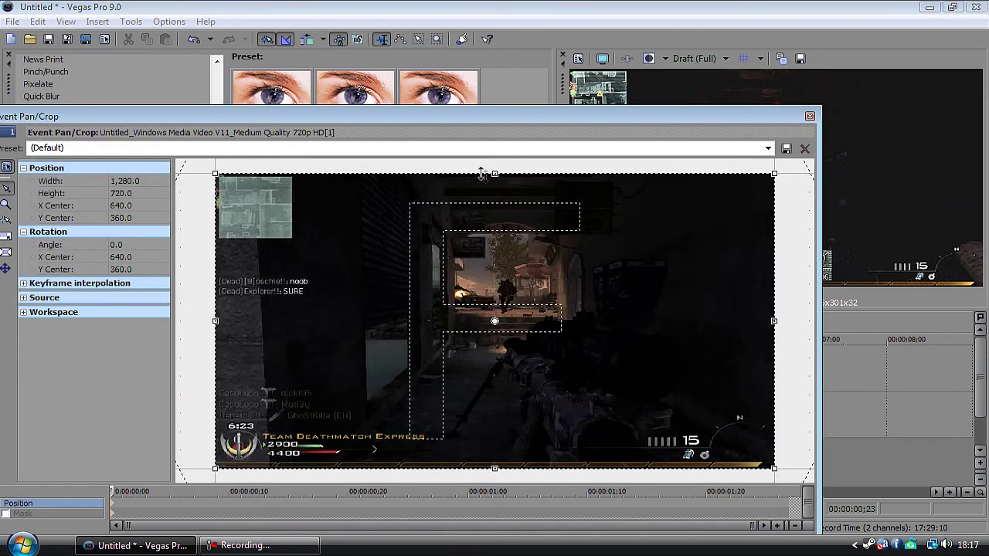
left_click_drag(497, 174, 494, 172)
left_click(810, 116)
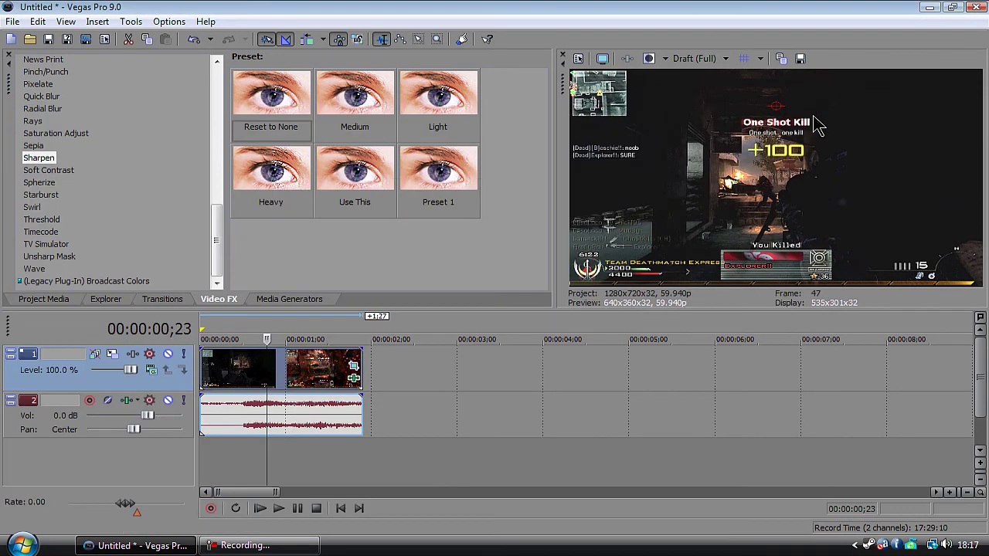